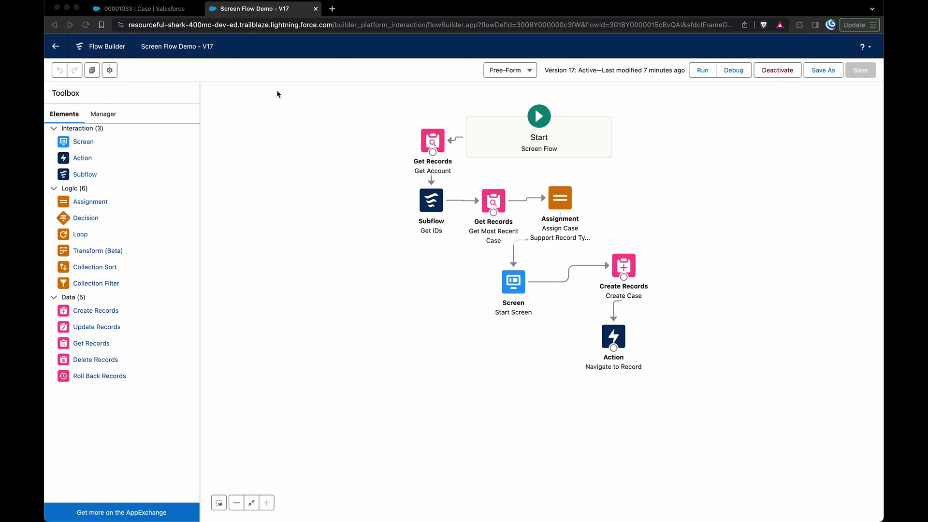
Step: From case 00001033, go through the Setup gear to the Case object's Record Types list
left_click(141, 9)
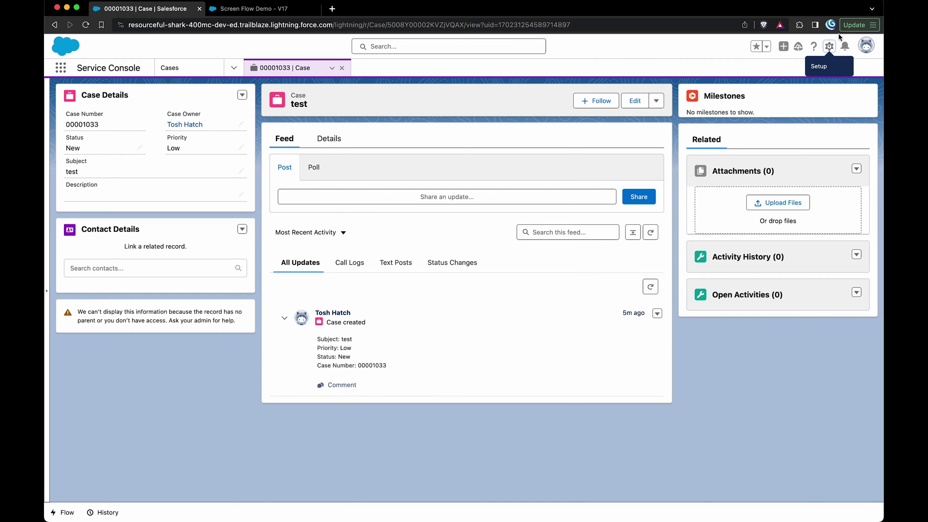
left_click(830, 46)
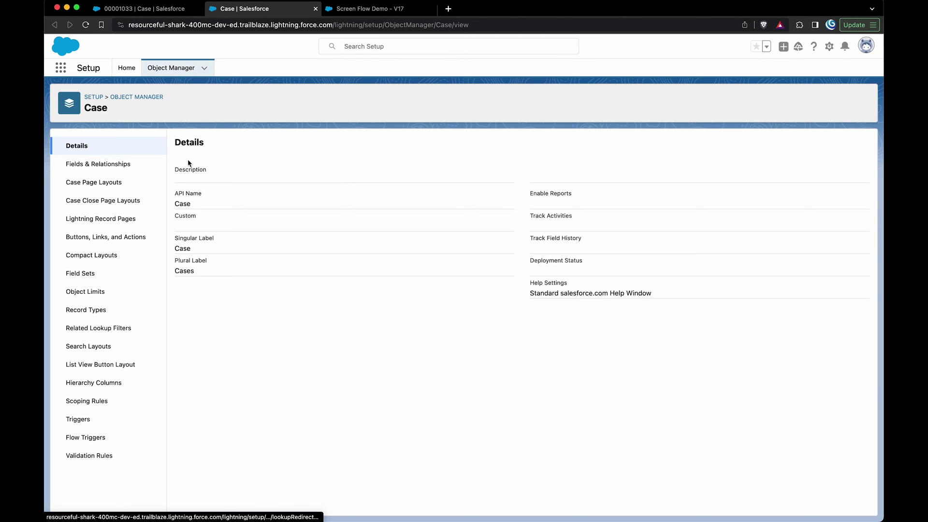
left_click(93, 312)
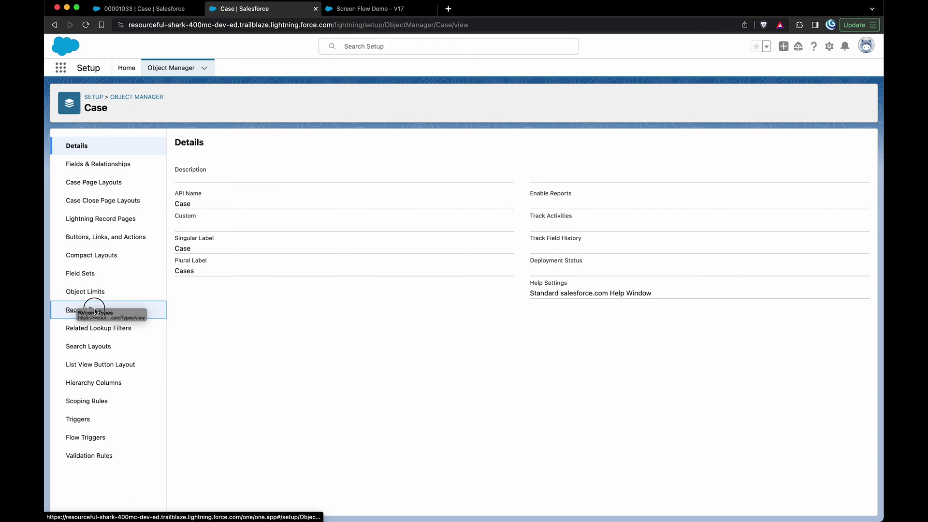
Step: Compare the Type picklist values of the Support and Email record types, then return to case 00001033
left_click(182, 210)
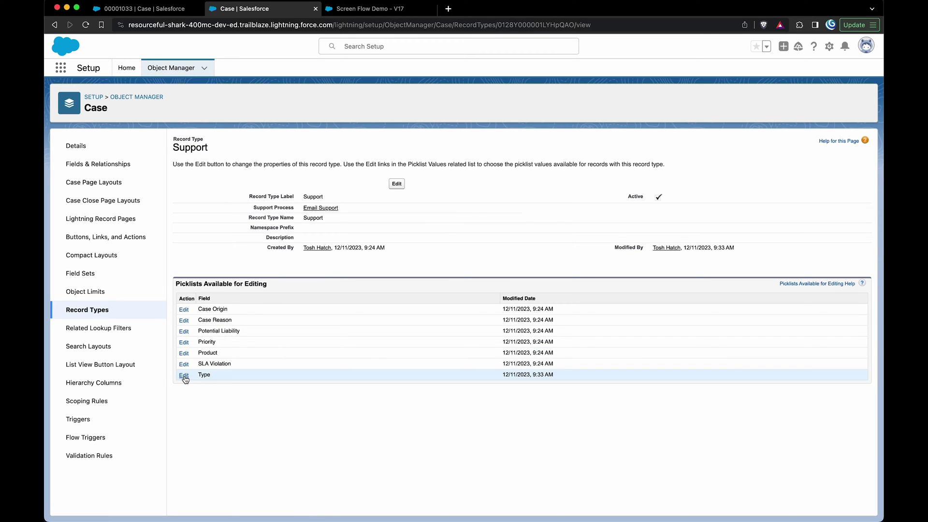
left_click(184, 375)
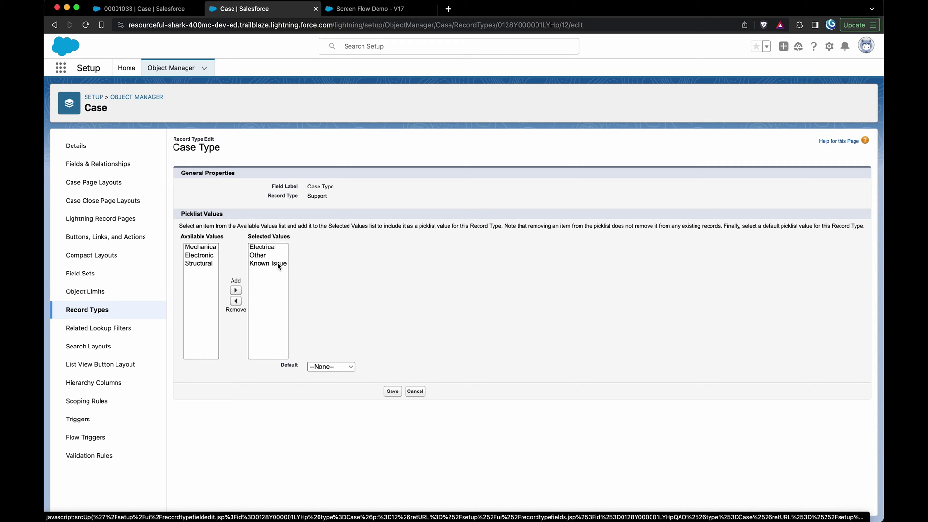
left_click(105, 313)
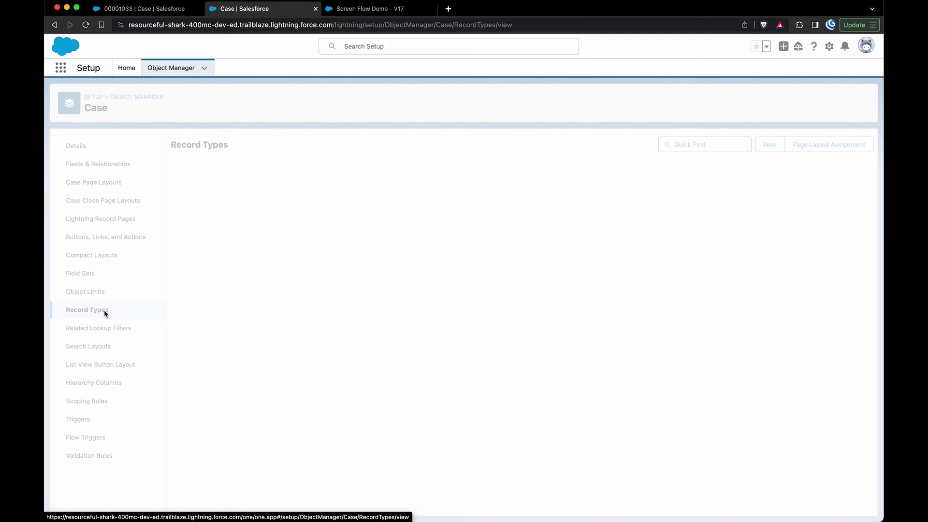
left_click(178, 187)
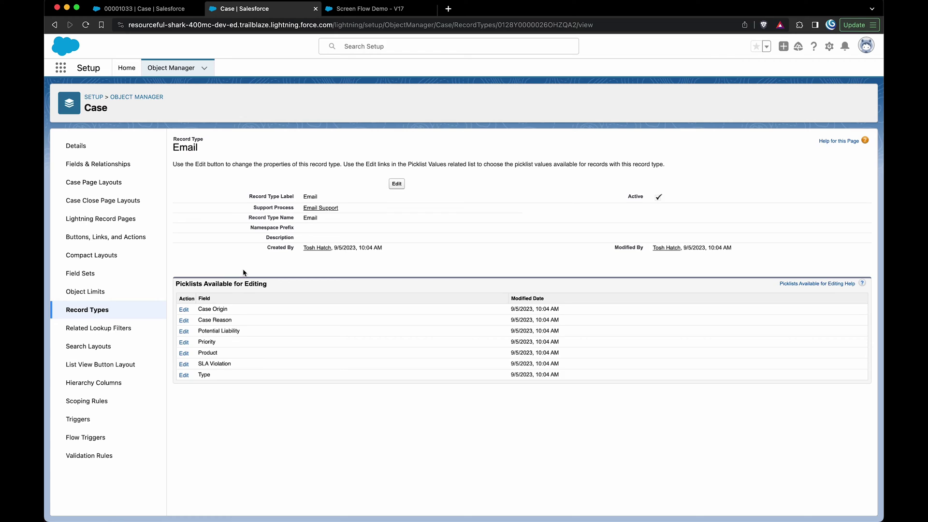
left_click(183, 376)
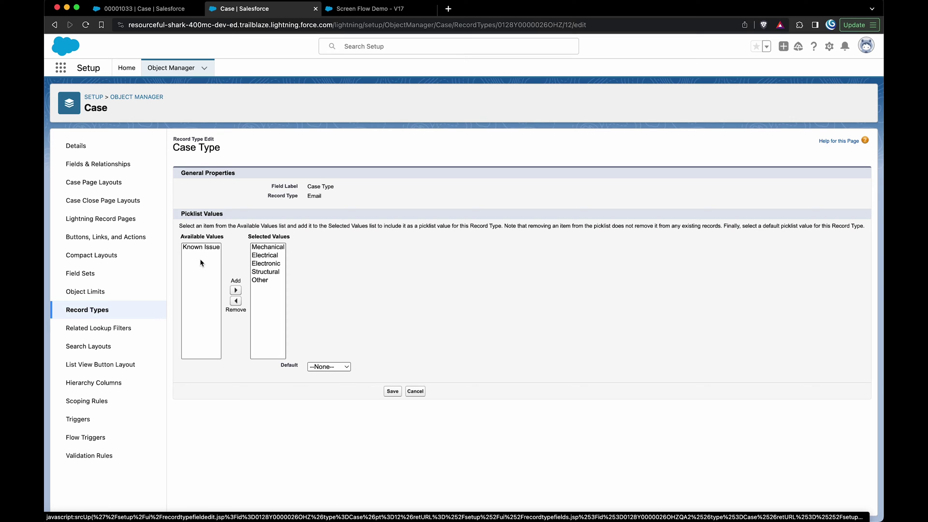
left_click(156, 9)
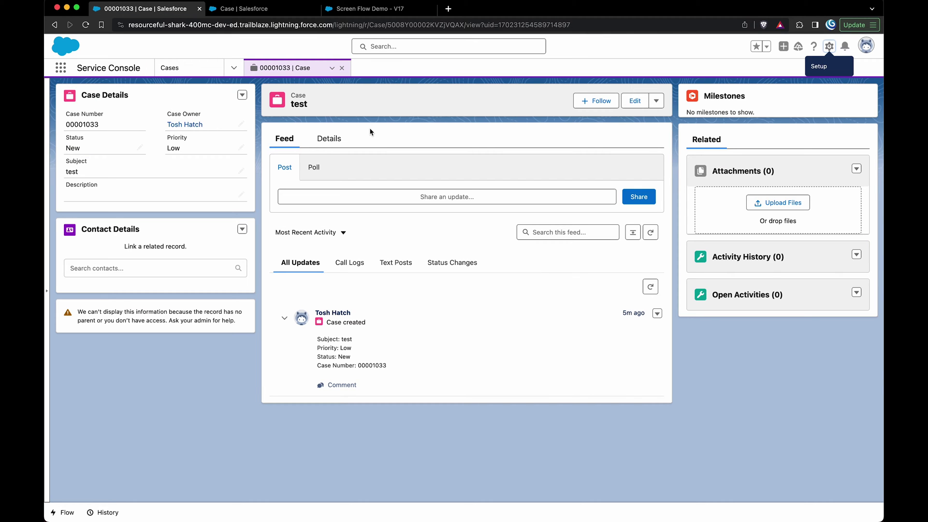
Step: Start a new Email case, review its Type choices, and cancel it unsaved
left_click(196, 67)
left_click(798, 92)
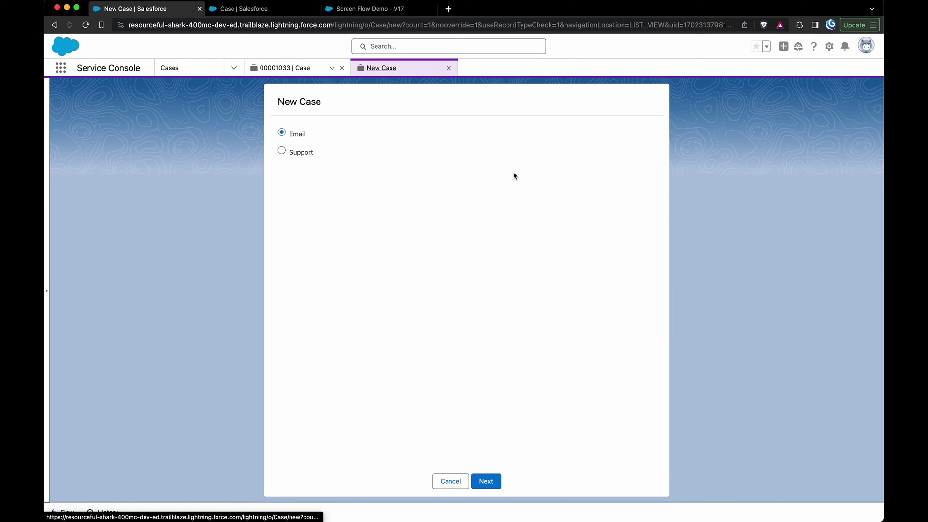
left_click(486, 482)
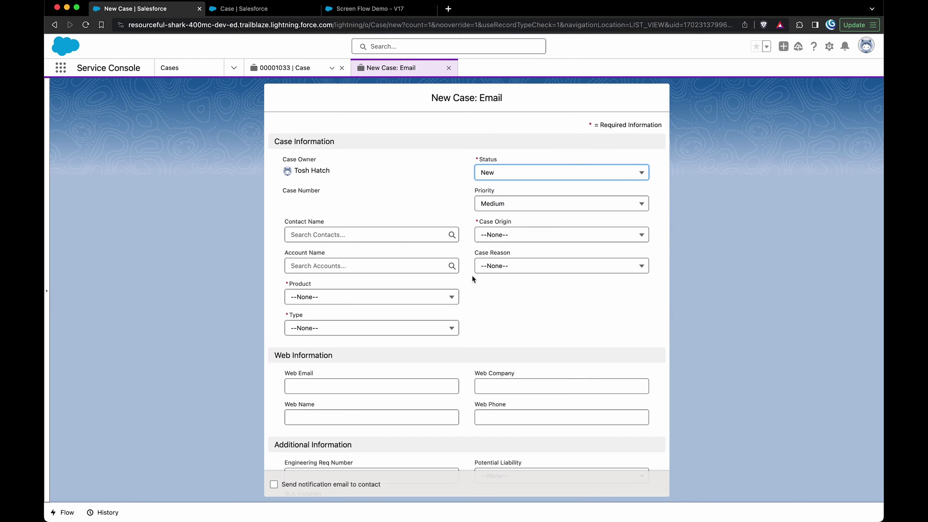
left_click(325, 332)
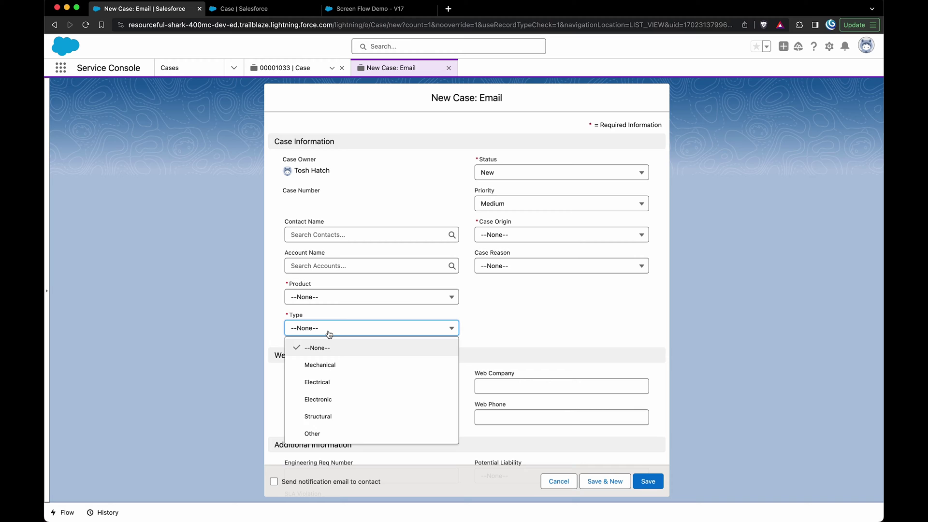
left_click(535, 329)
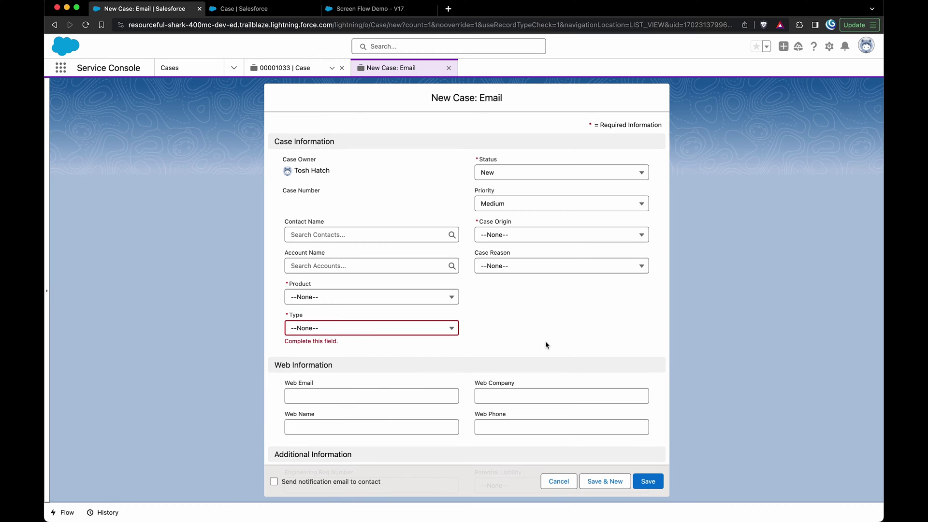
left_click(559, 481)
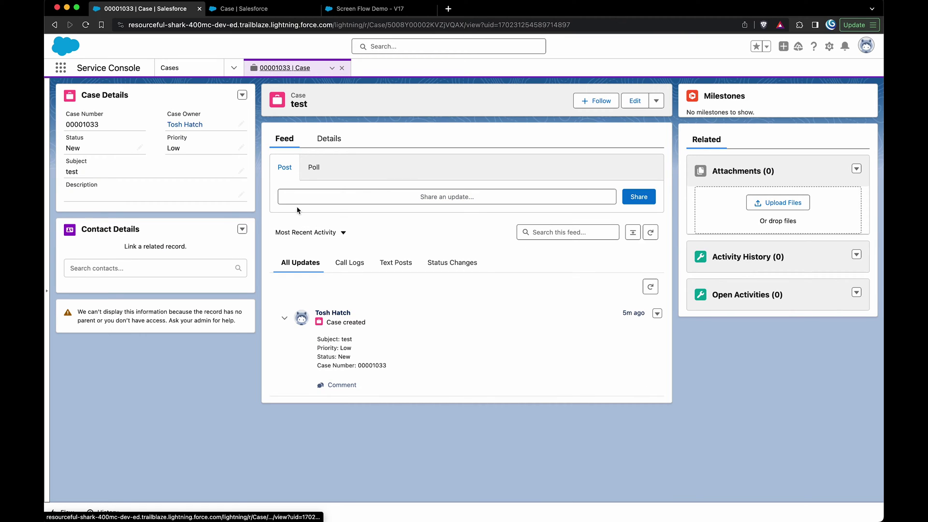
Step: Start a new Support case, review its Type choices, and cancel it unsaved
left_click(196, 74)
left_click(799, 95)
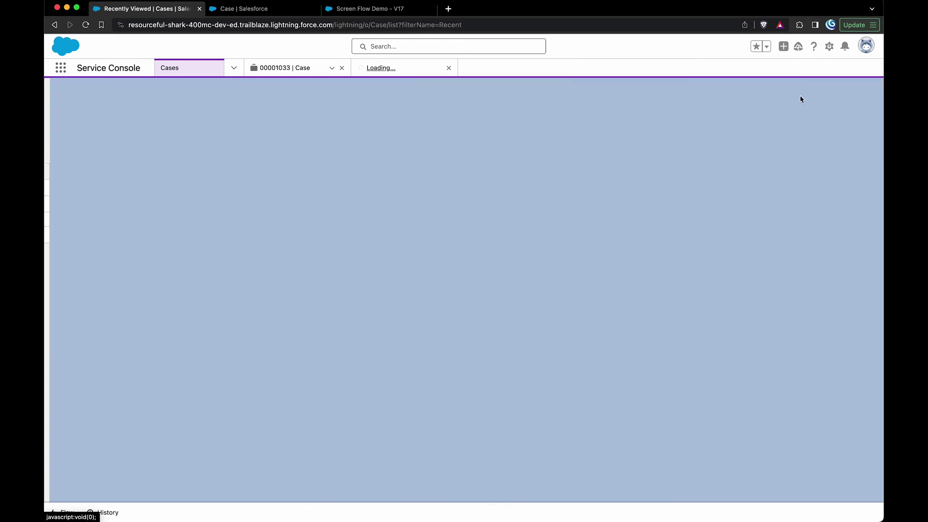
left_click(300, 152)
left_click(486, 481)
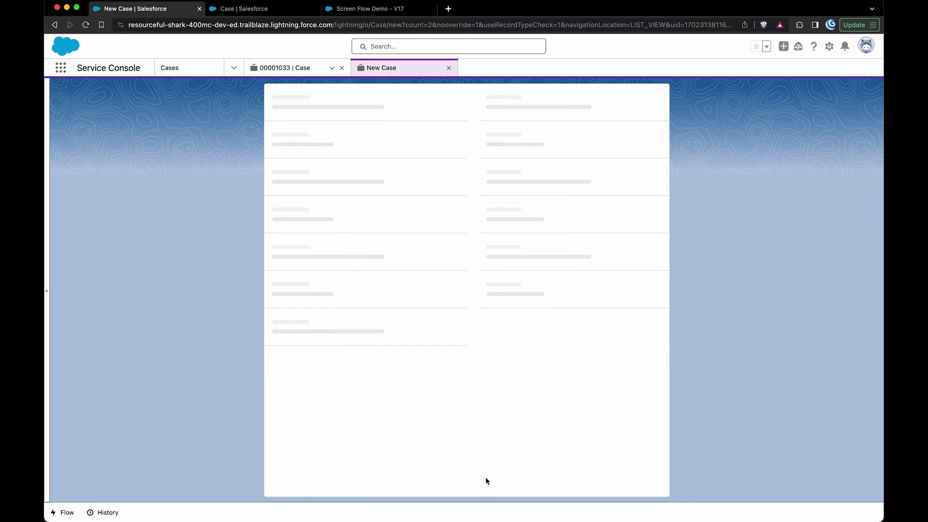
left_click(328, 333)
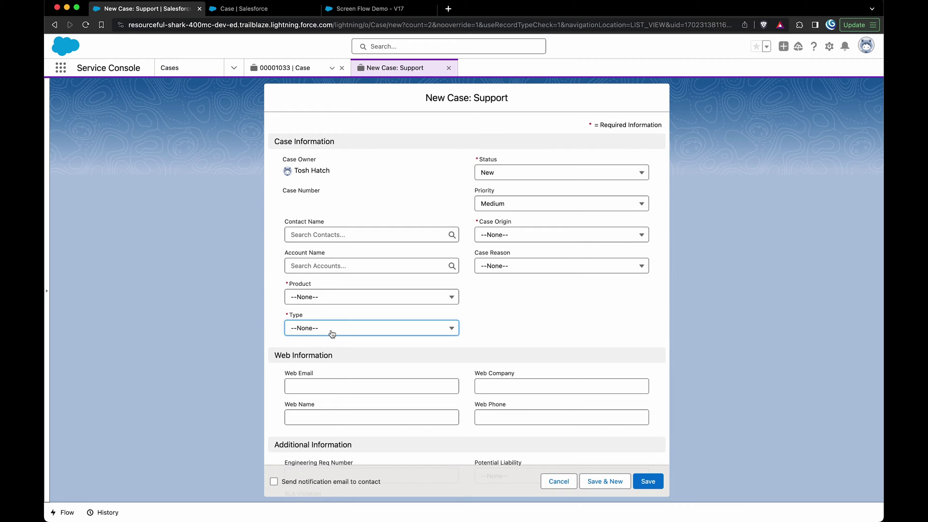
left_click(520, 323)
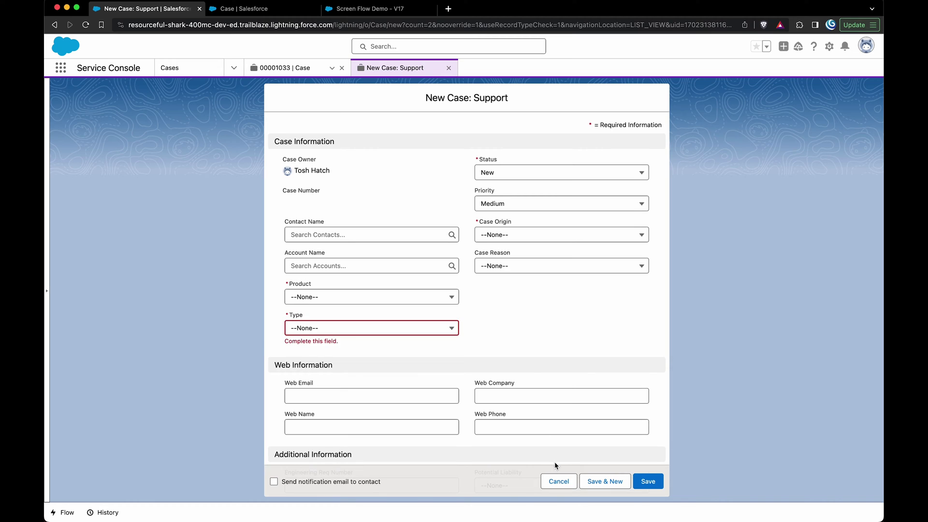
left_click(558, 481)
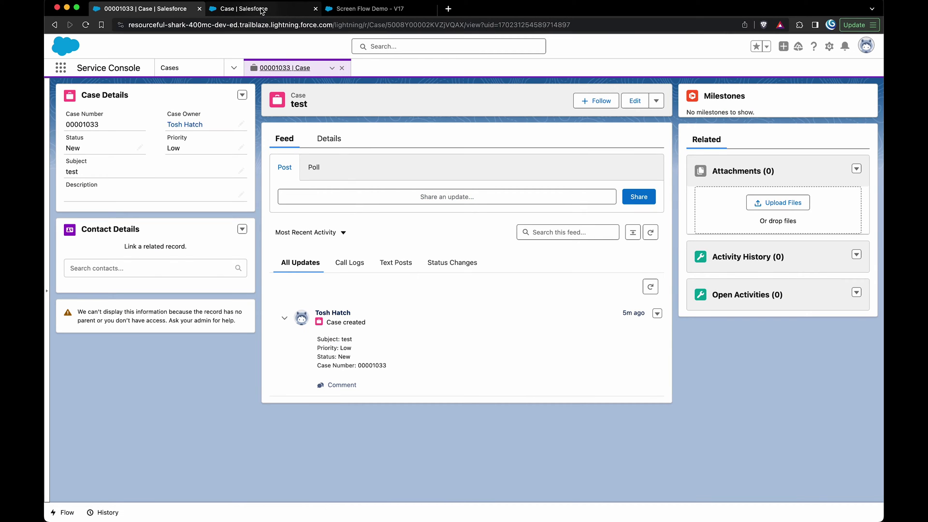
Step: Back in Screen Flow Demo, confirm Case_Record is a Case record variable and leave it unchanged
left_click(261, 9)
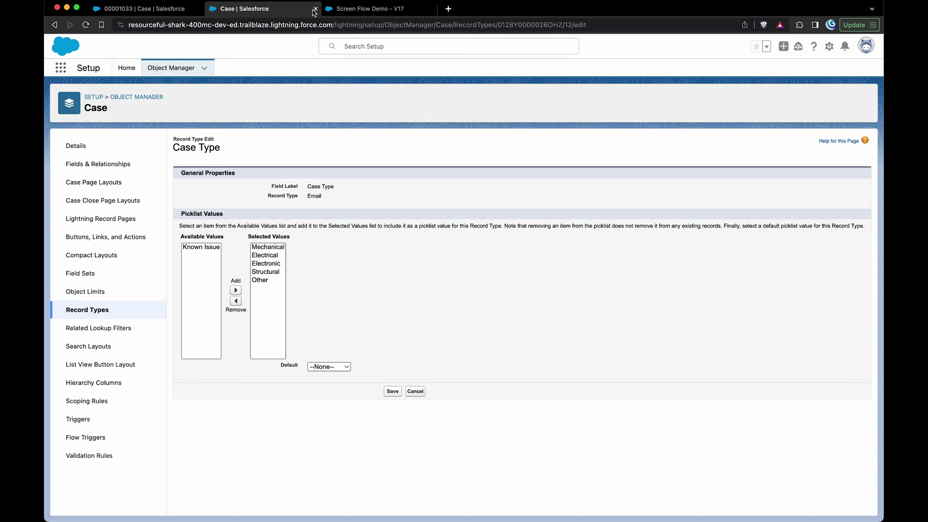
left_click(369, 10)
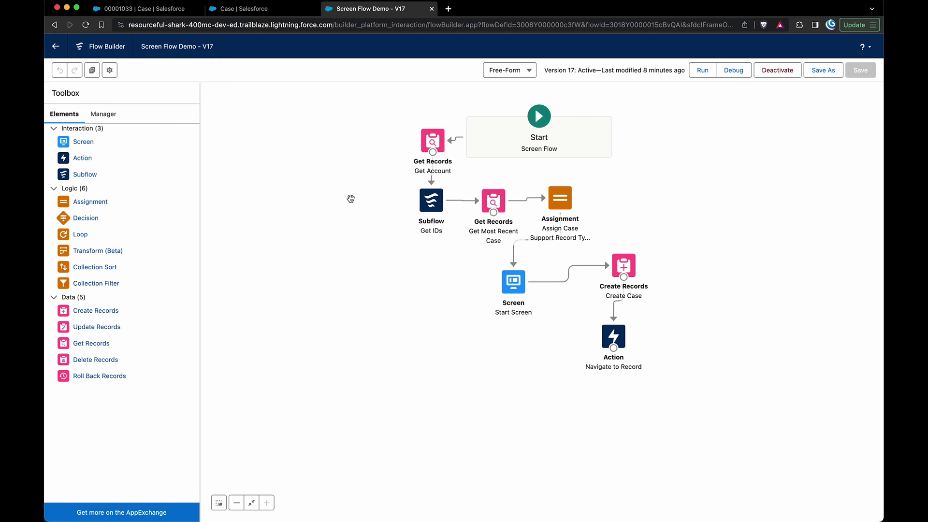
left_click(103, 114)
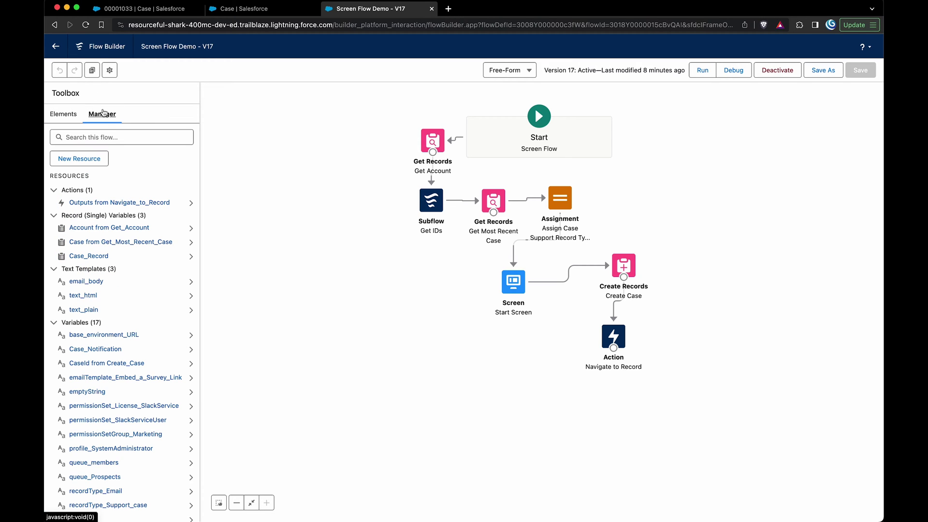
left_click(105, 256)
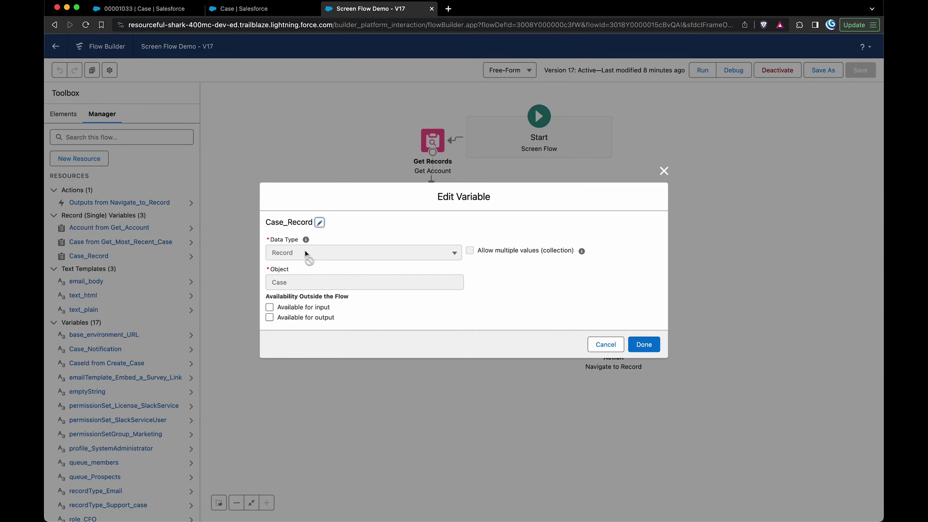
left_click(287, 285)
left_click_drag(288, 286, 271, 285)
left_click(605, 345)
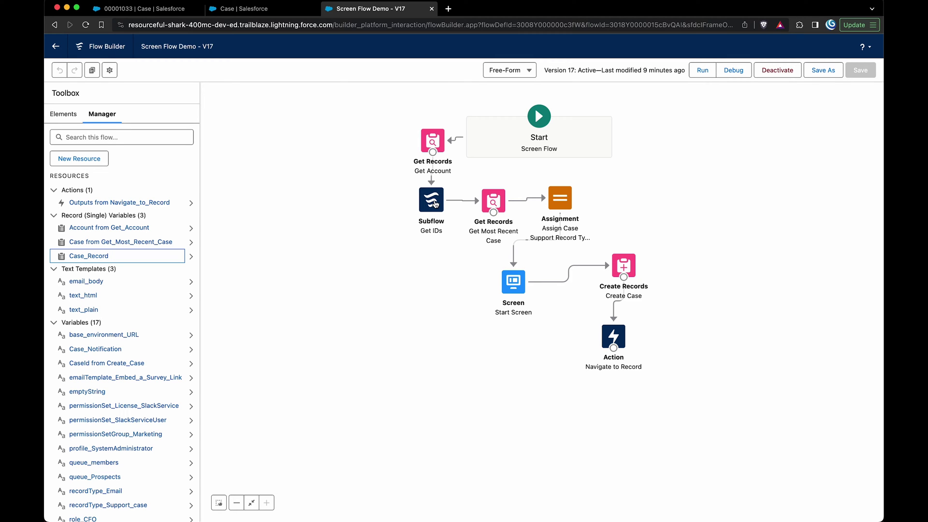
double_click(435, 203)
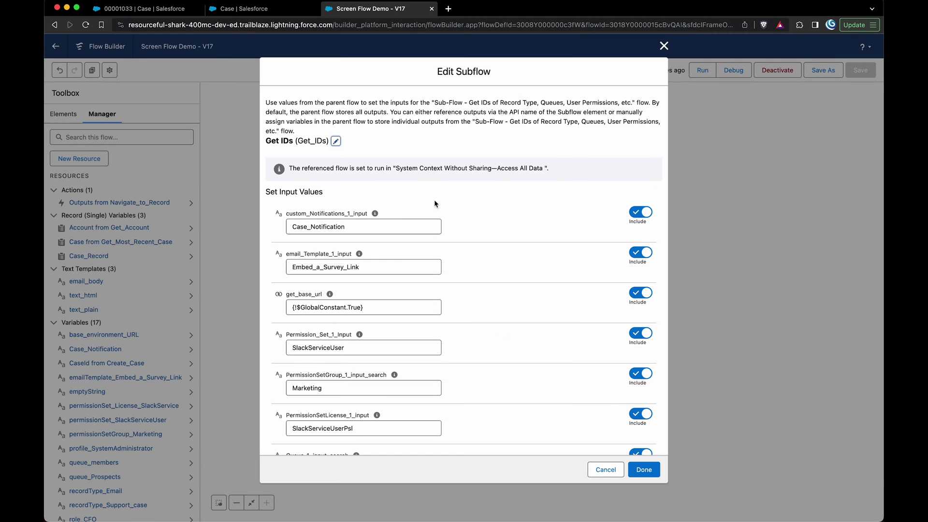
scroll(435, 253, "down", 8)
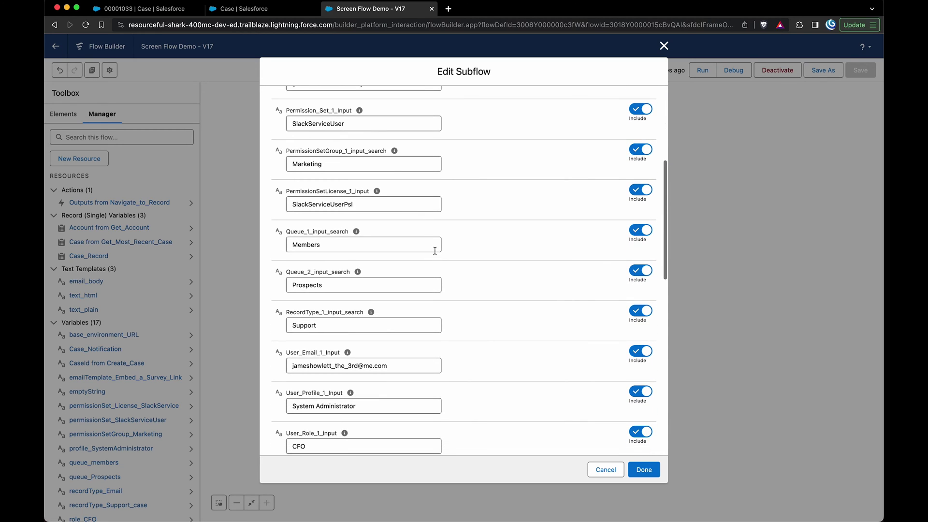
left_click_drag(329, 326, 276, 326)
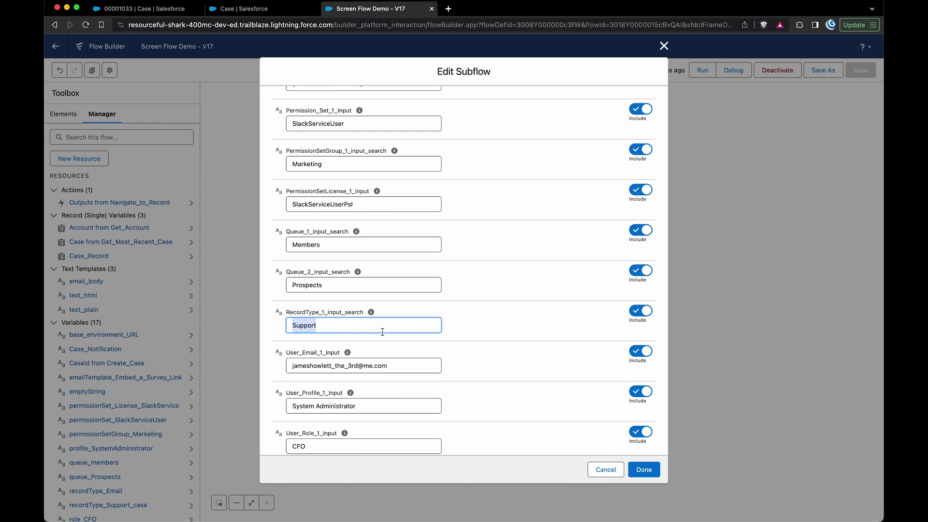
scroll(383, 332, "down", 10)
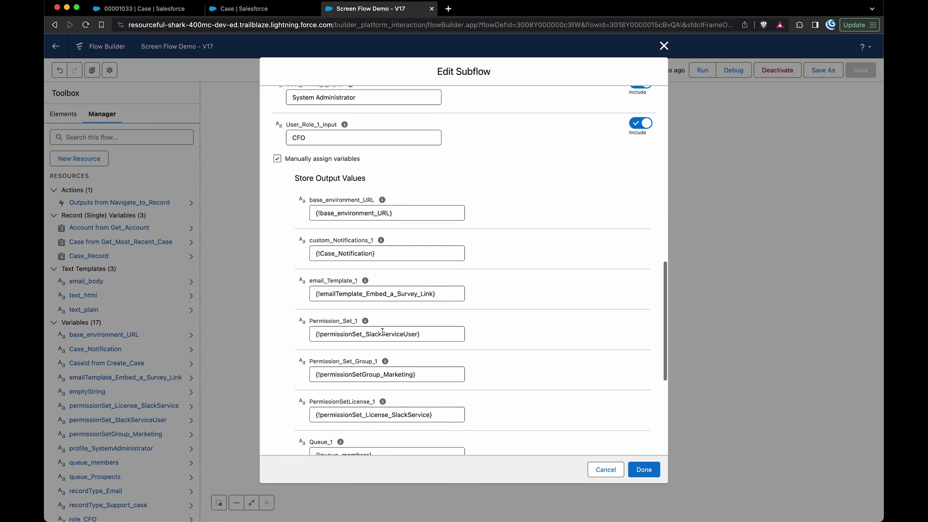
scroll(367, 409, "down", 2)
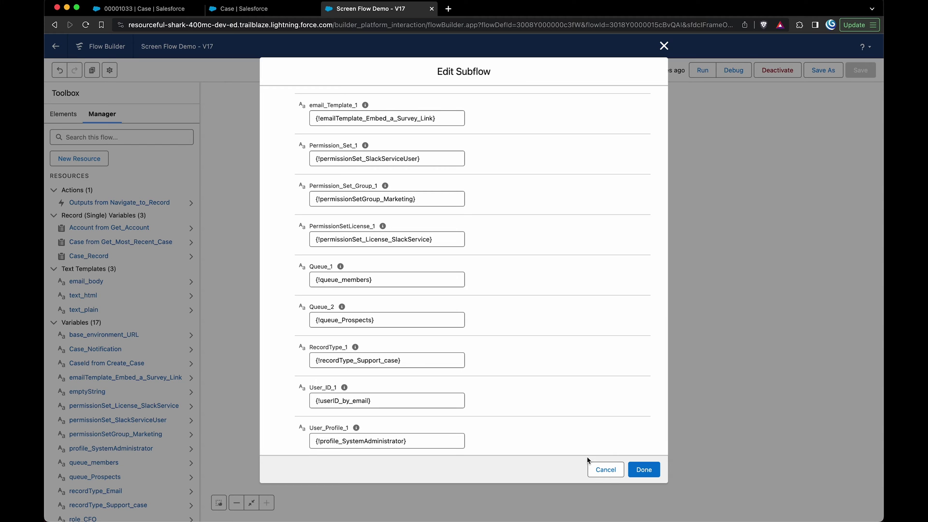
left_click(601, 469)
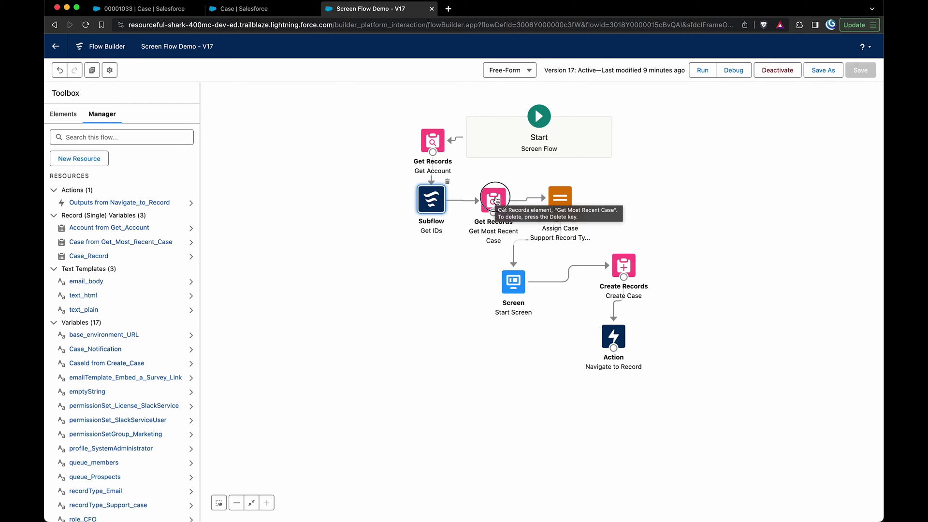
Step: Review the Get Most Recent Case query, then open the Assign Case Support Record Type assignment
double_click(494, 199)
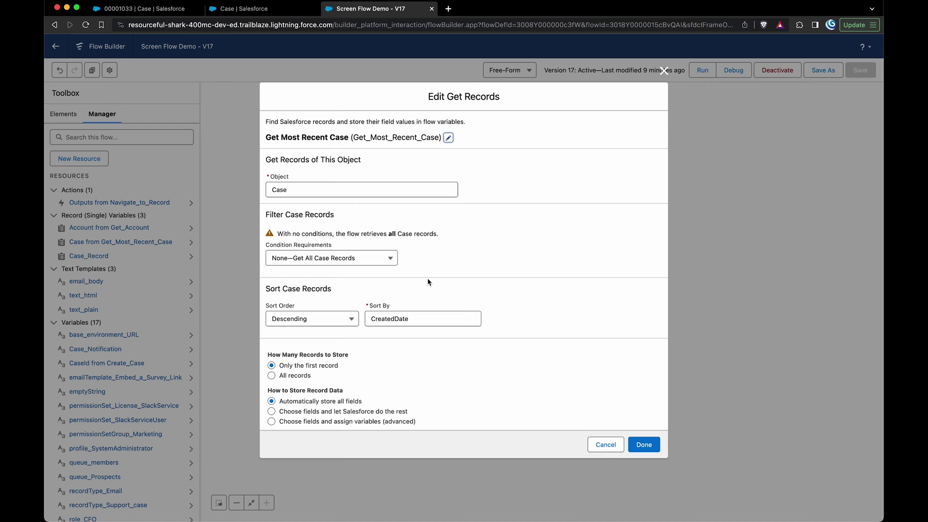
left_click(605, 444)
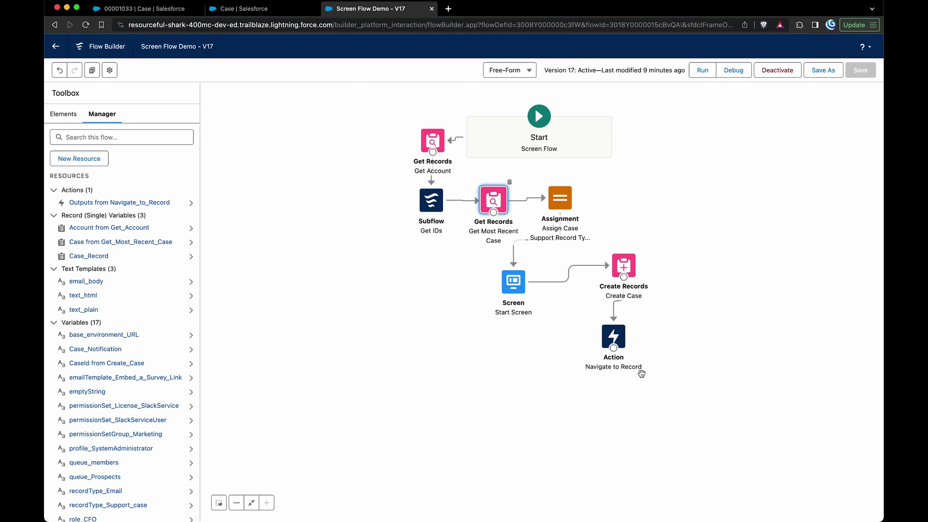
double_click(564, 202)
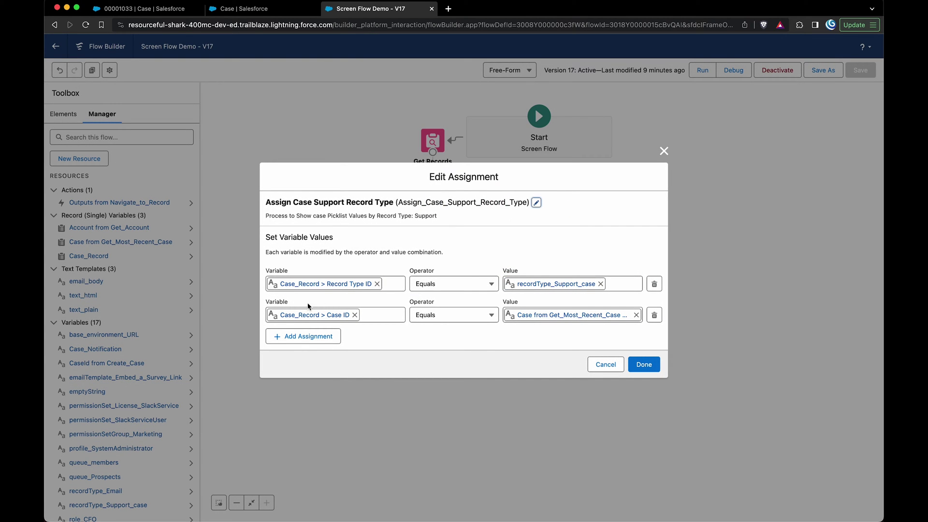
Step: Inspect the Case ID, recent case and Record Type ID references, then close the assignment unchanged
left_click(302, 316)
double_click(294, 314)
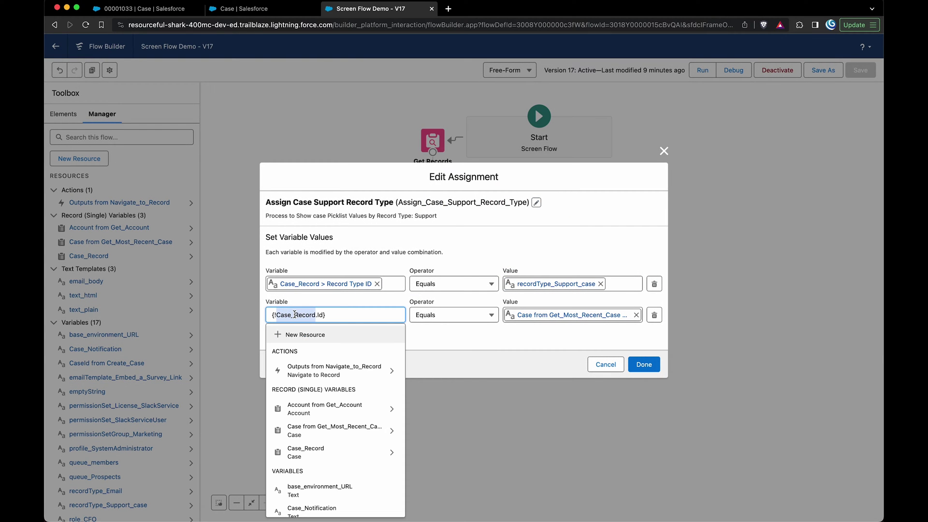
left_click(418, 333)
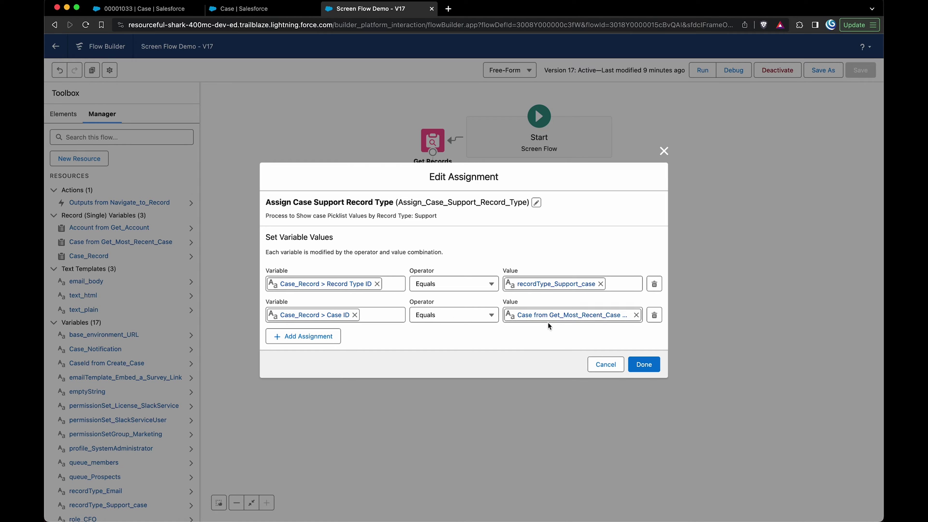
left_click(574, 320)
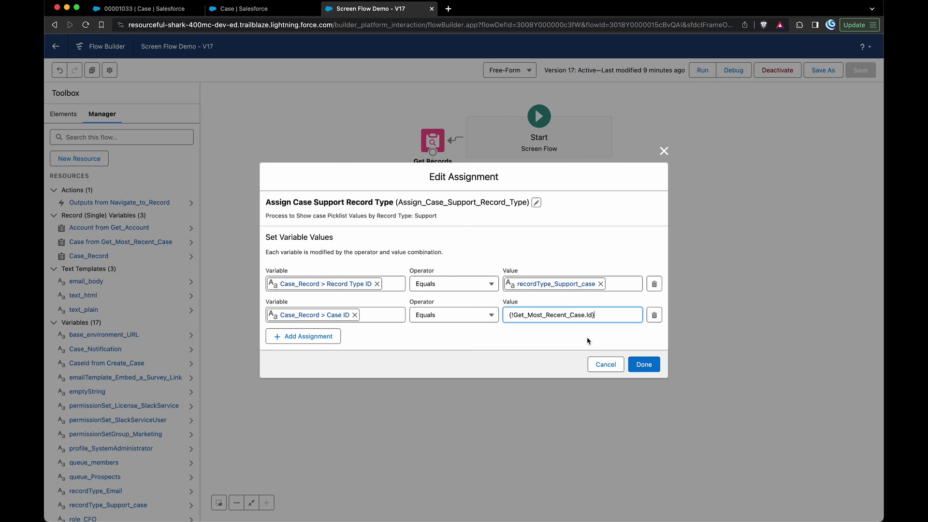
left_click(588, 341)
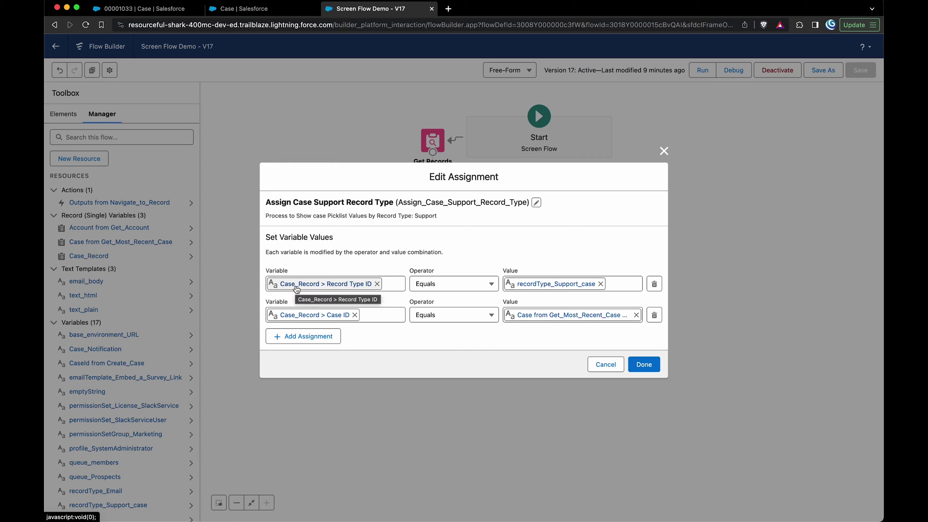
left_click(328, 286)
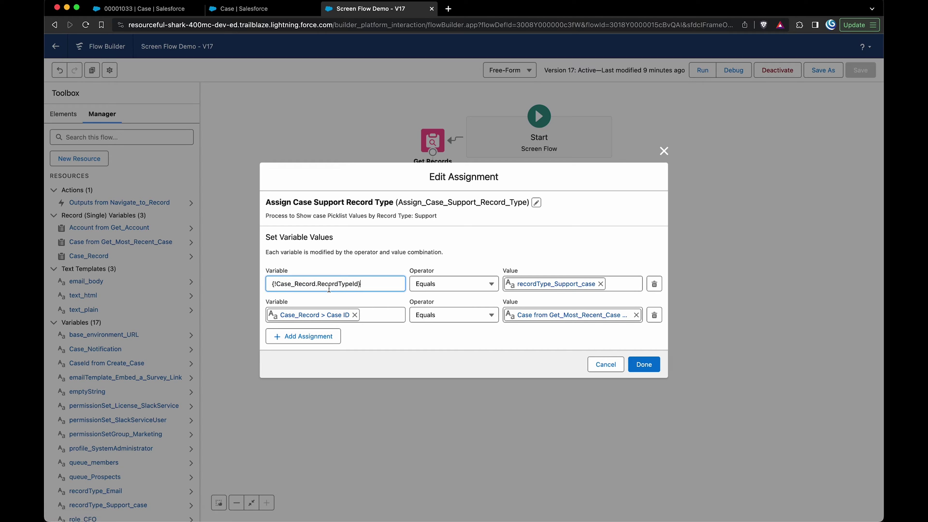
left_click(424, 243)
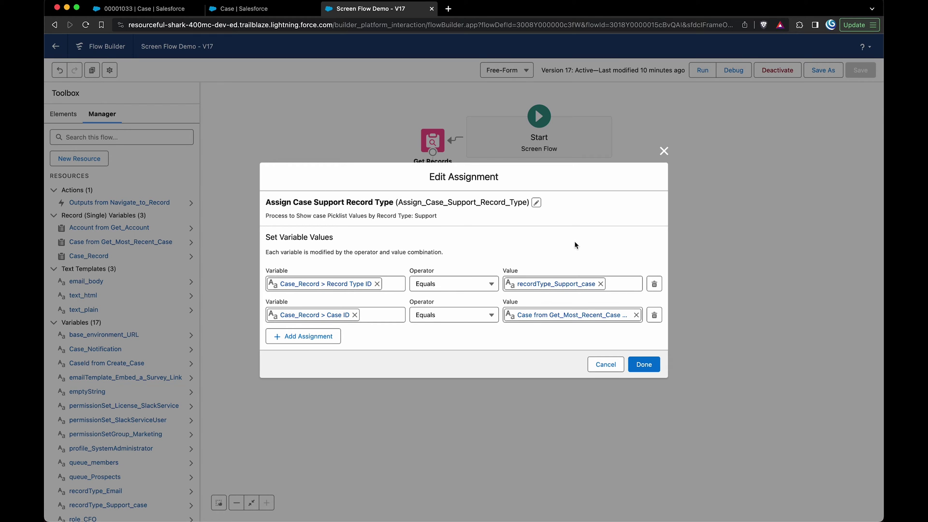
left_click(650, 368)
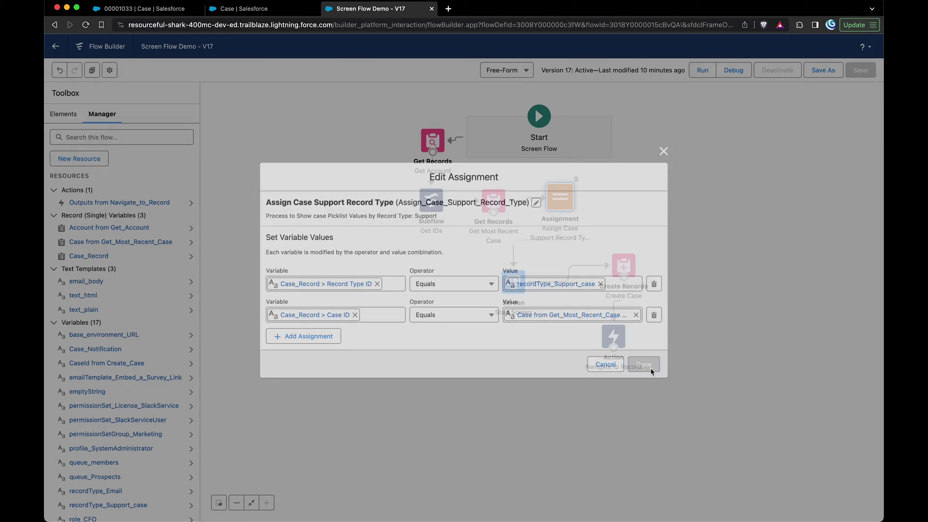
Step: On the Start Screen, use Case_Record as the field source and remove the existing Case Type field
double_click(516, 284)
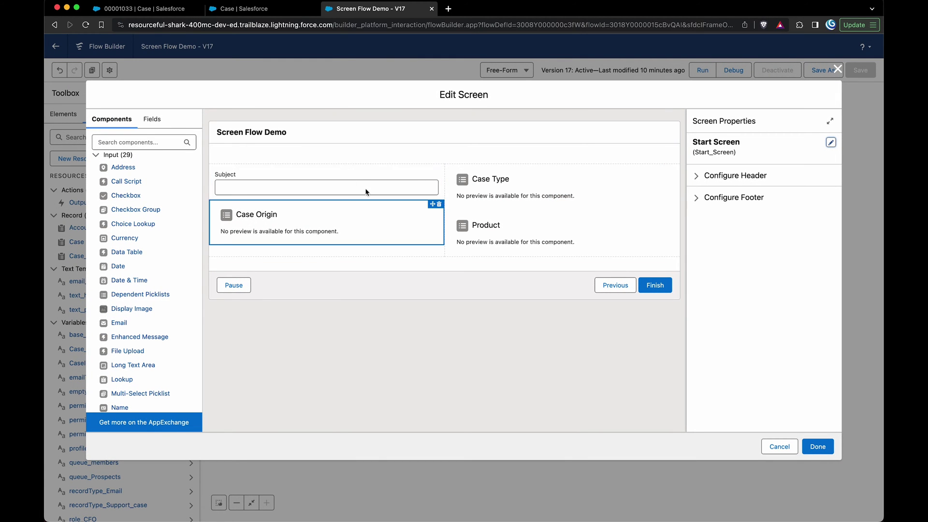
left_click(155, 119)
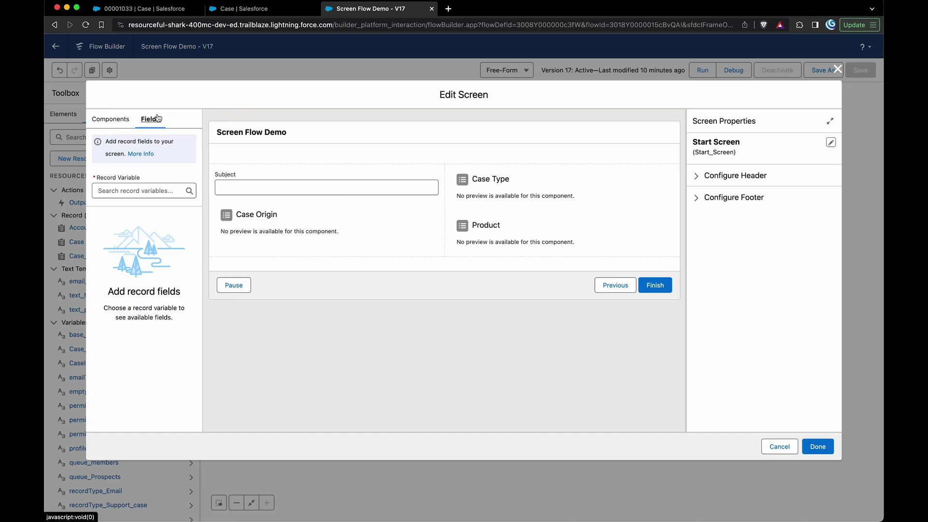
left_click(137, 192)
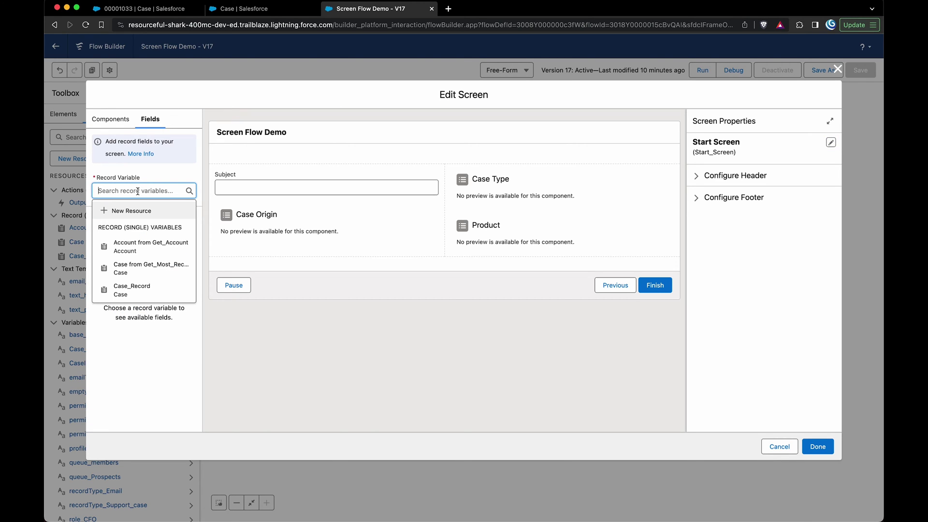
left_click(148, 290)
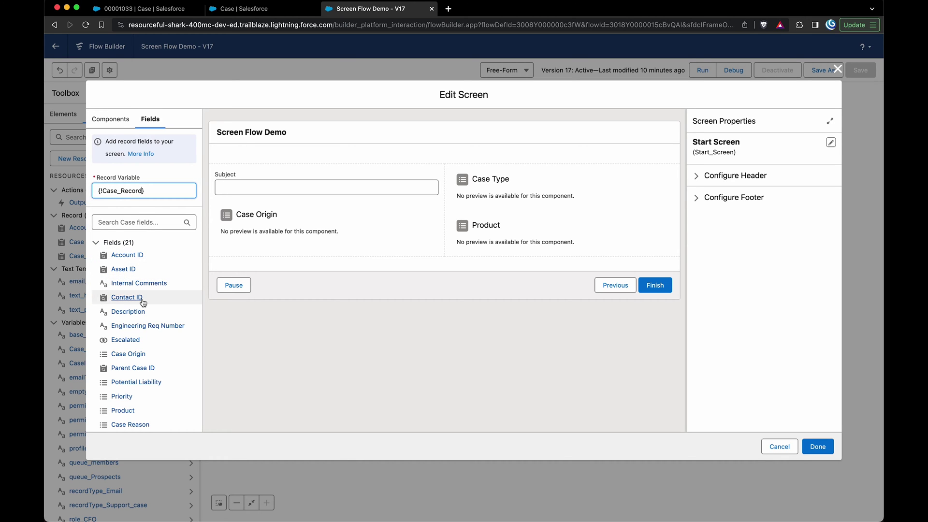
scroll(141, 302, "down", 3)
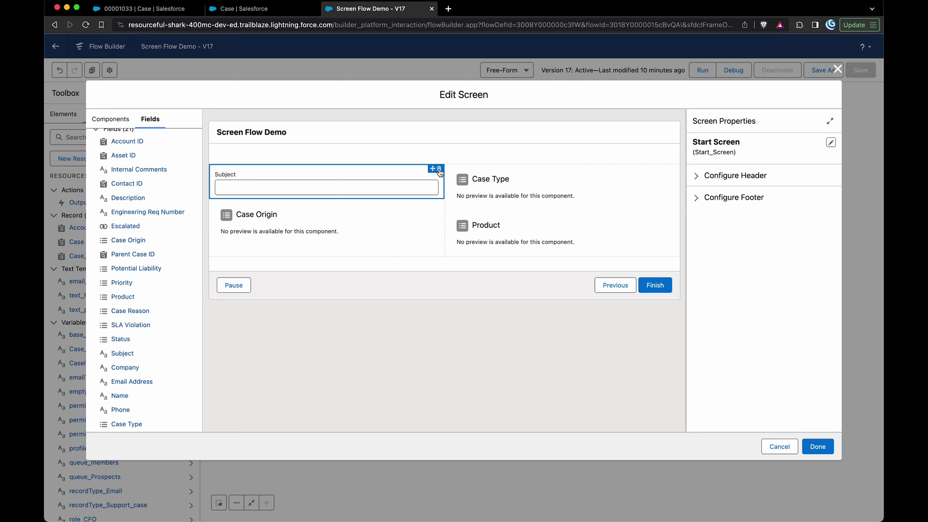
left_click(439, 169)
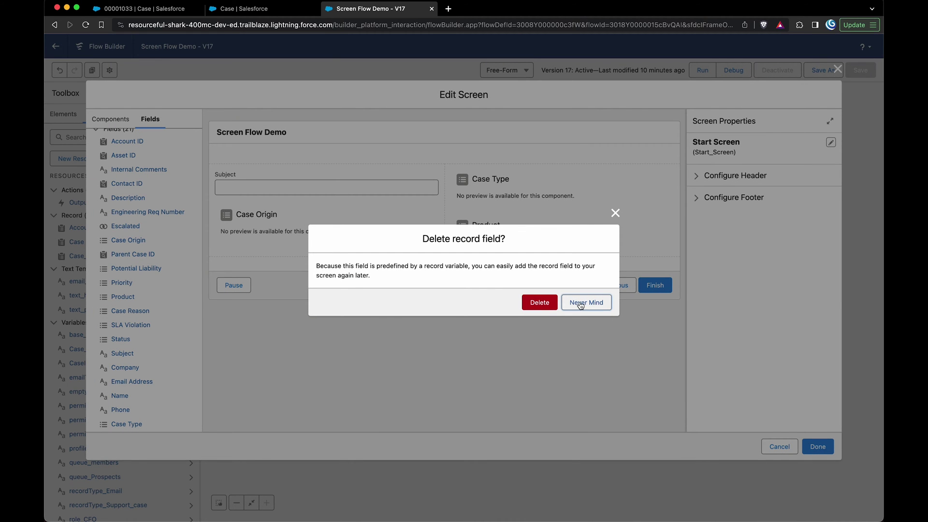
left_click(584, 303)
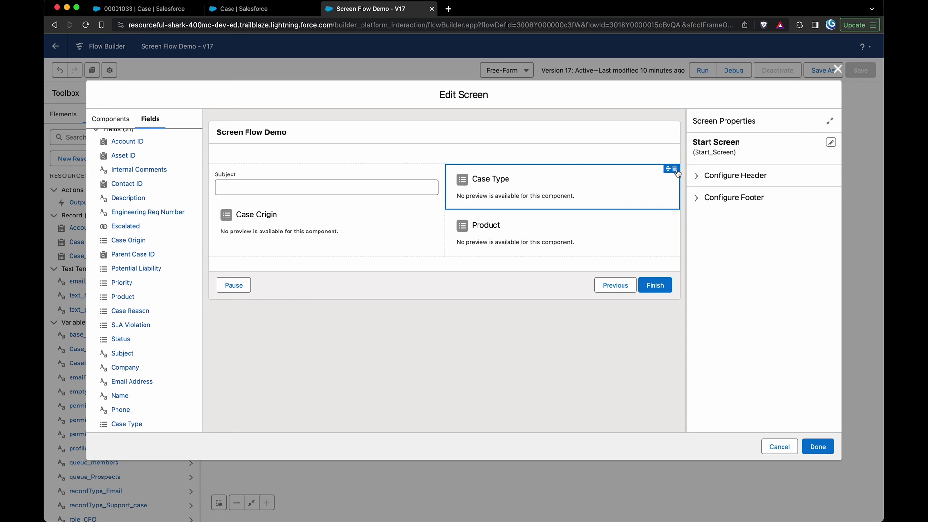
left_click(675, 169)
left_click(539, 302)
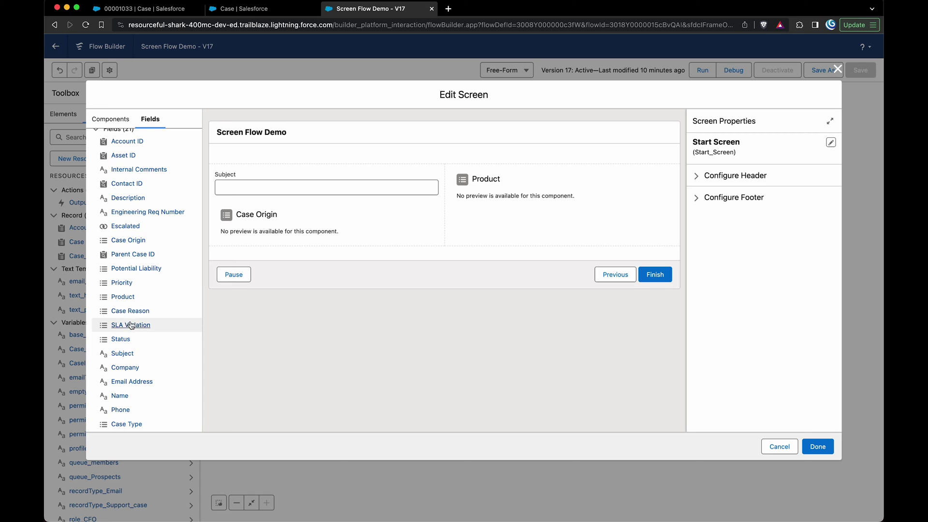
Step: Search the Case fields for 'type' and place Case Type above Product
scroll(142, 195, "up", 5)
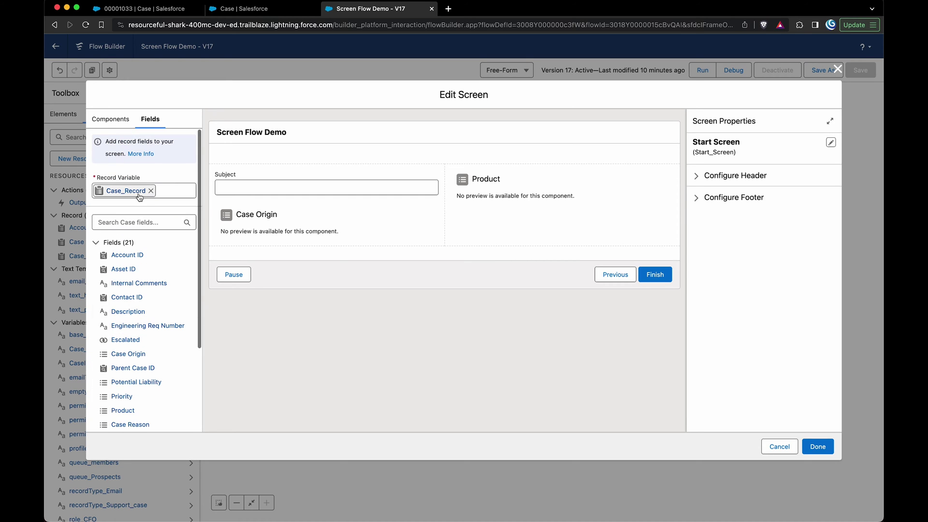
left_click(126, 222)
type("type")
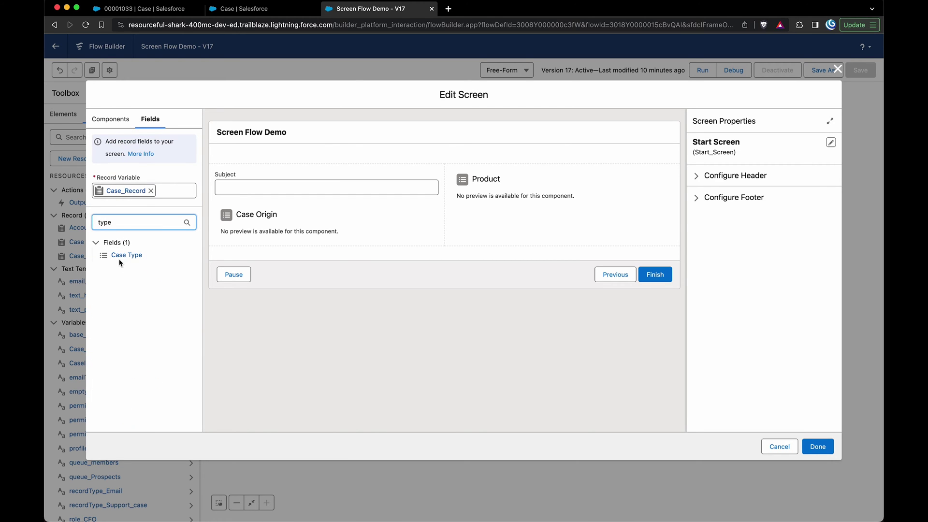
left_click_drag(120, 262, 549, 180)
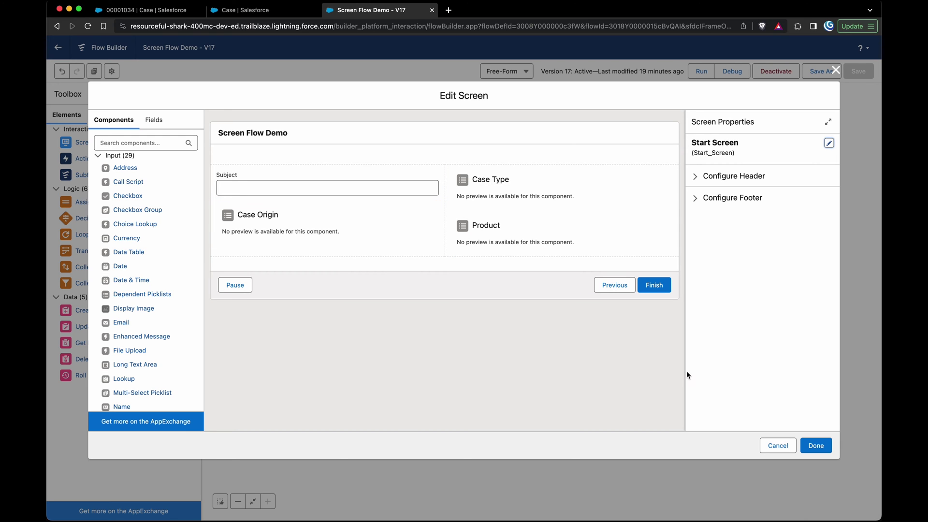
Step: Set the Create Case record's Product__c value to Case_Record > Product
left_click(774, 452)
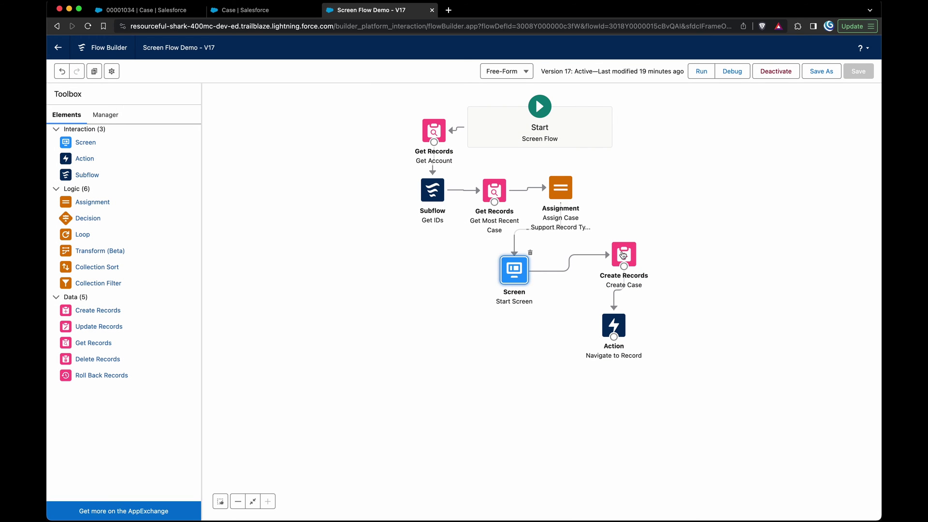
double_click(622, 250)
scroll(480, 259, "down", 2)
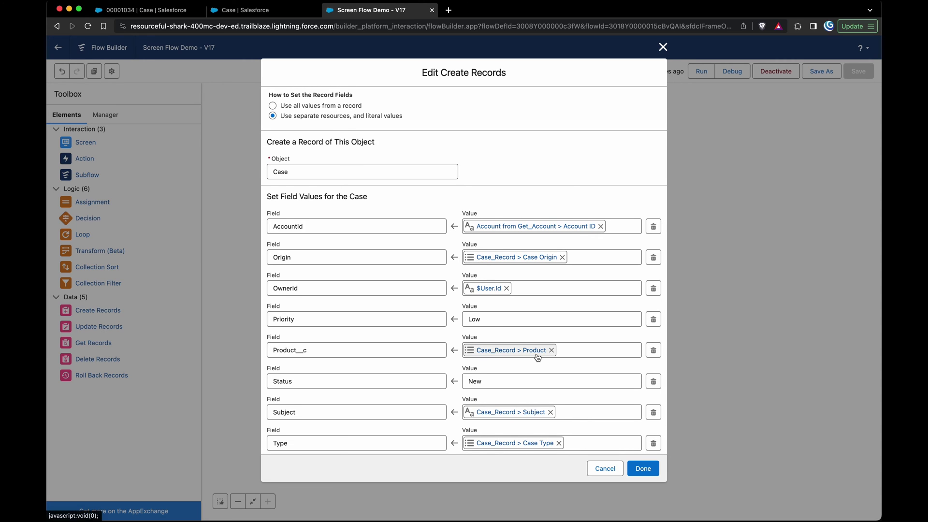
left_click(556, 349)
key("super+a")
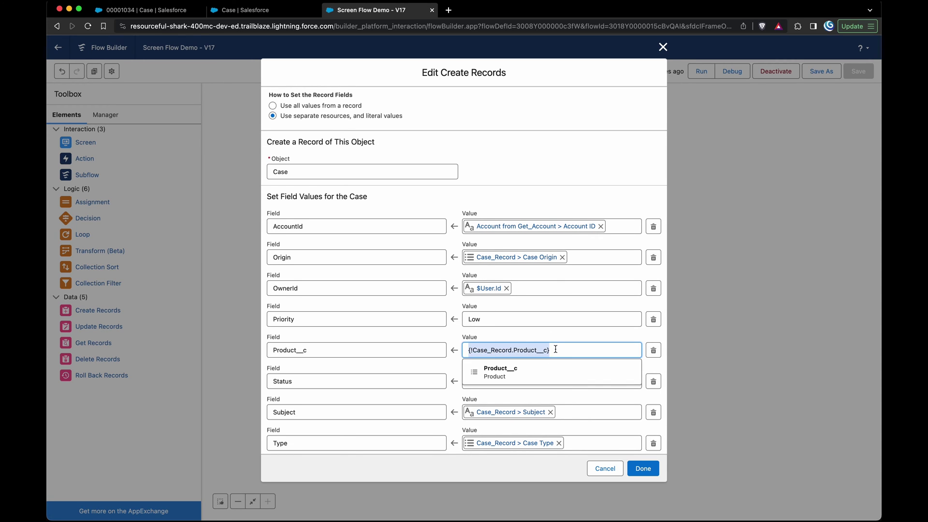
type("case")
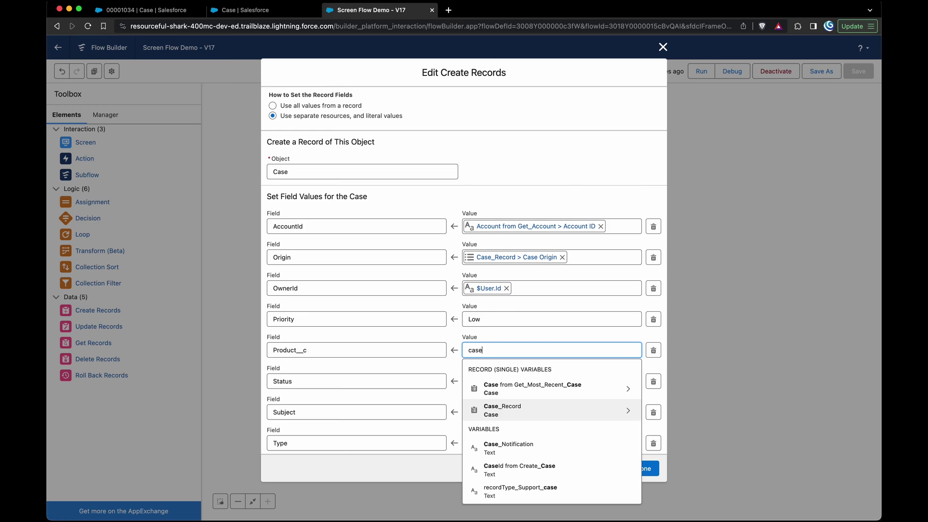
left_click(555, 410)
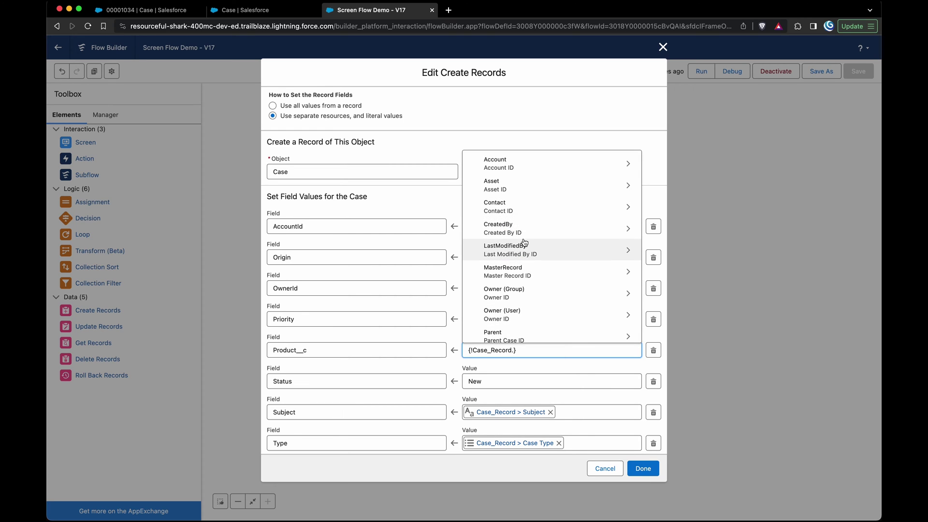
scroll(524, 242, "down", 3)
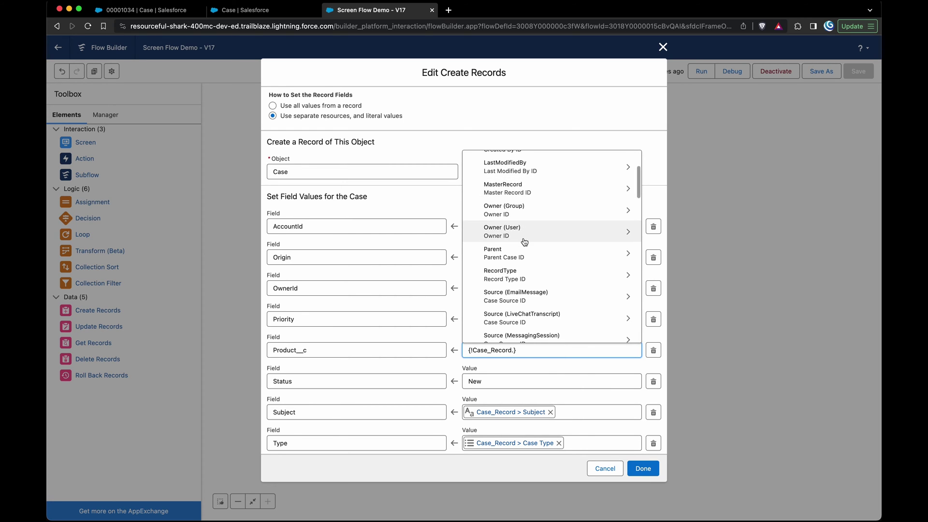
type("prod")
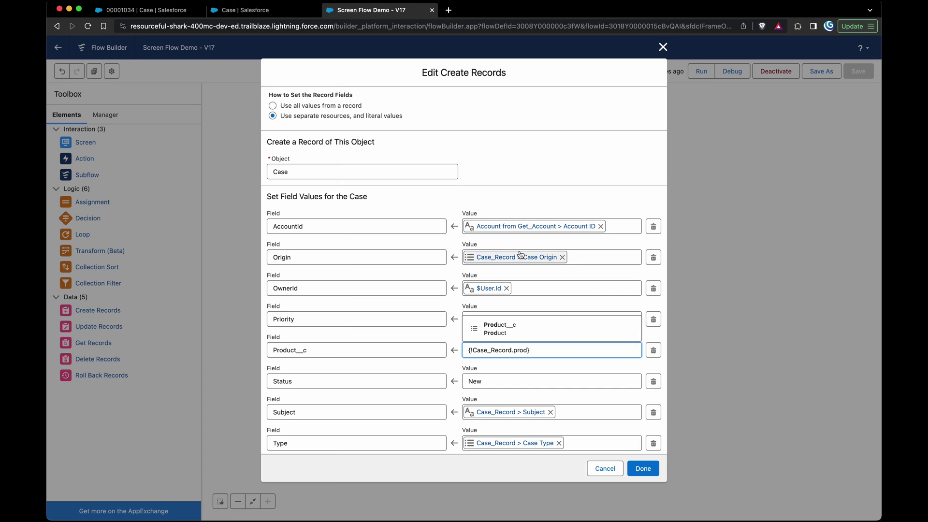
left_click(521, 330)
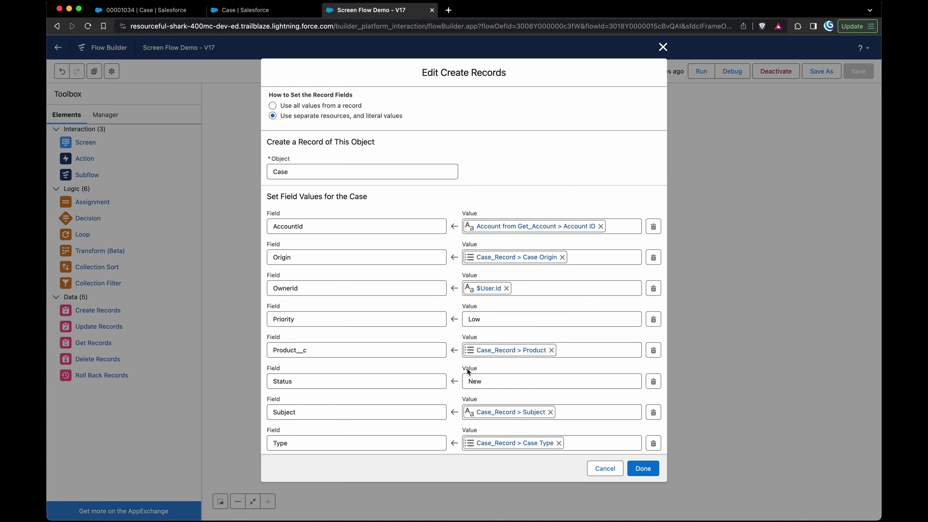
scroll(469, 372, "down", 2)
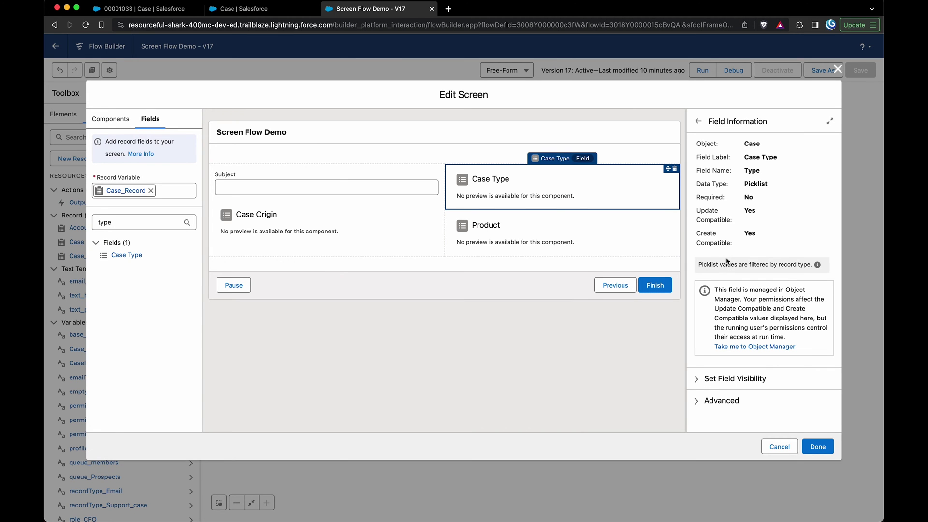
Step: Close the Start Screen editor with Done
left_click(817, 446)
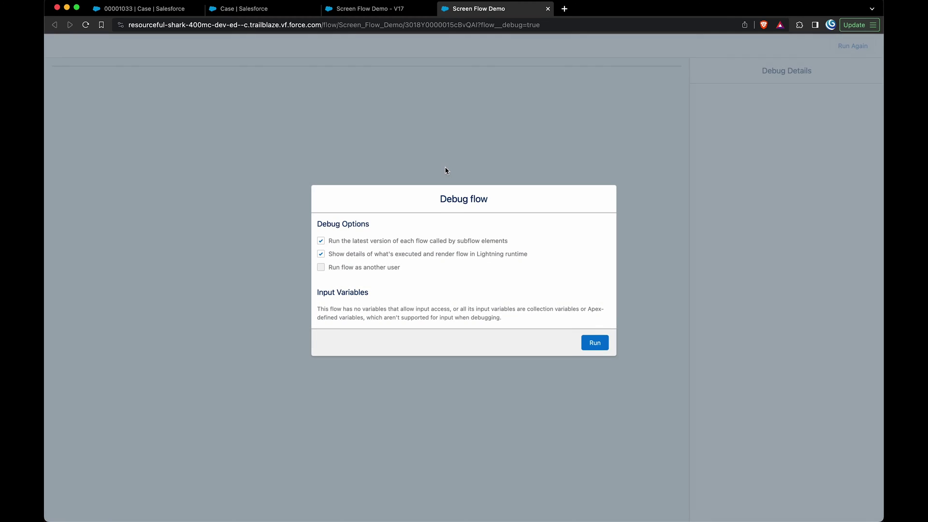
Step: Run the debug, check the new Case and Support record type IDs, and view the Type choices
left_click(598, 344)
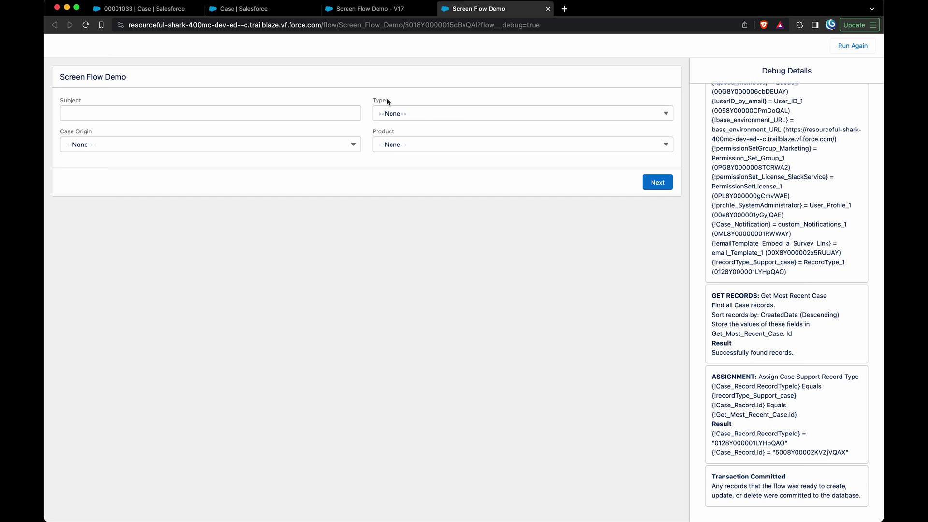
scroll(783, 234, "up", 6)
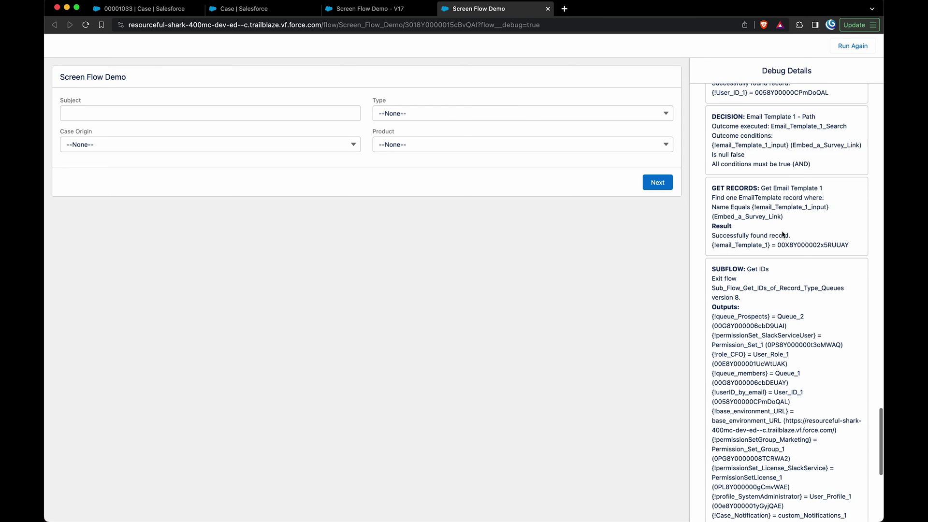
scroll(783, 234, "up", 3)
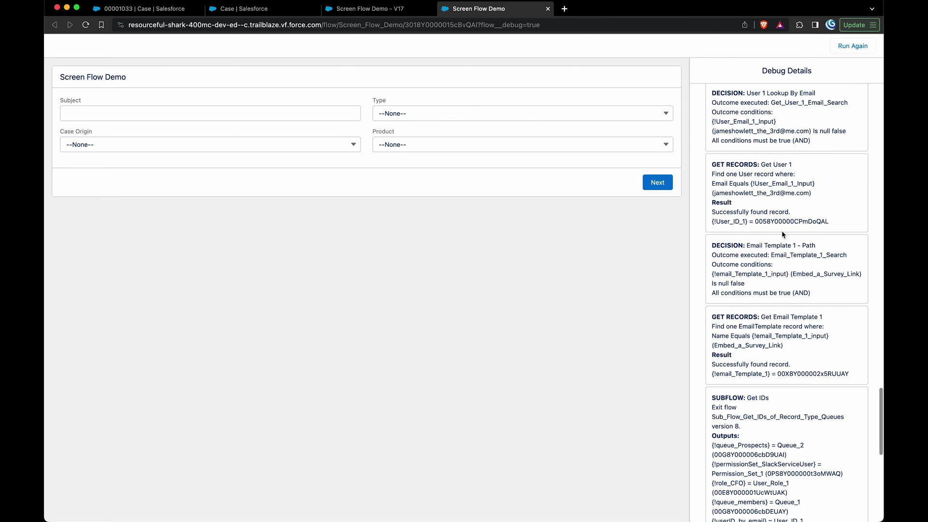
scroll(783, 235, "down", 8)
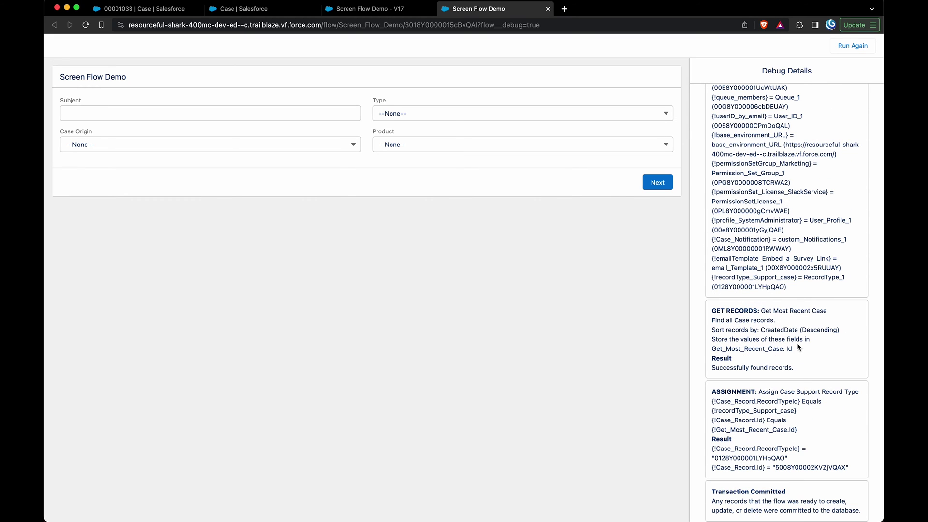
scroll(788, 382, "down", 1)
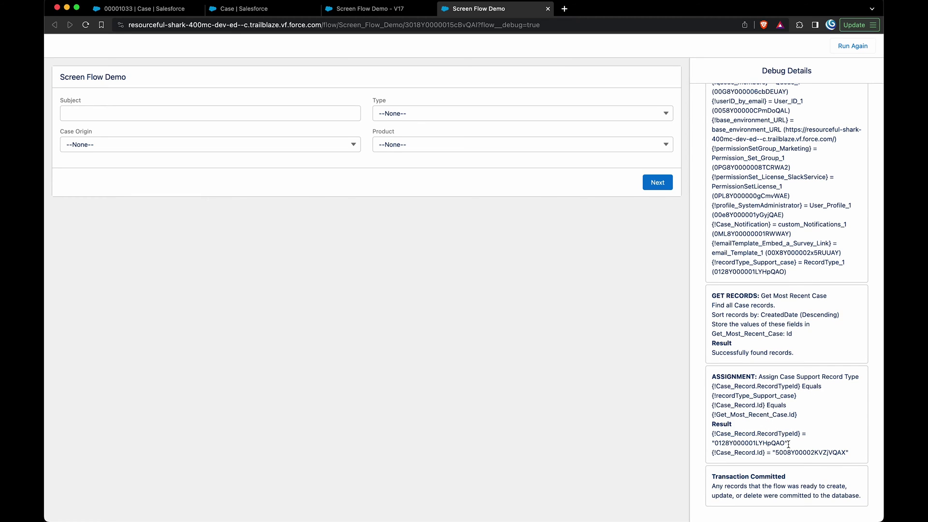
double_click(798, 453)
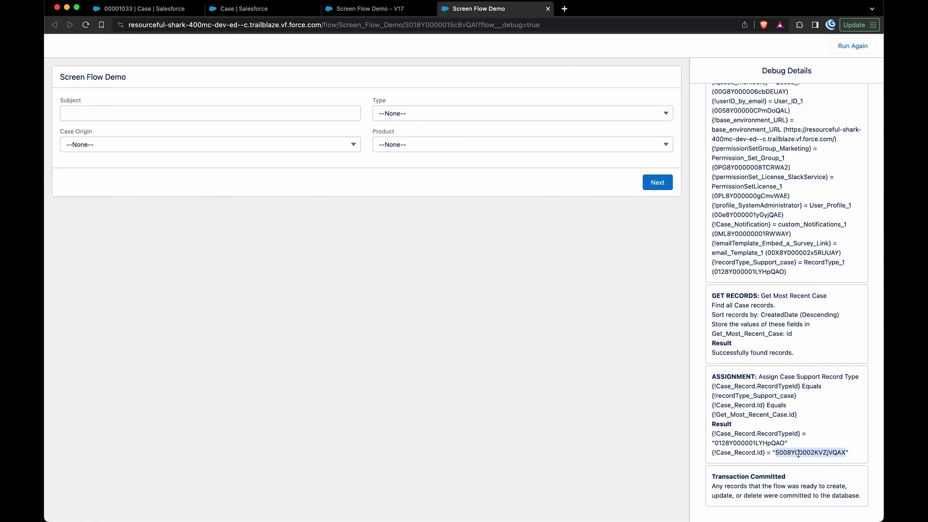
double_click(769, 442)
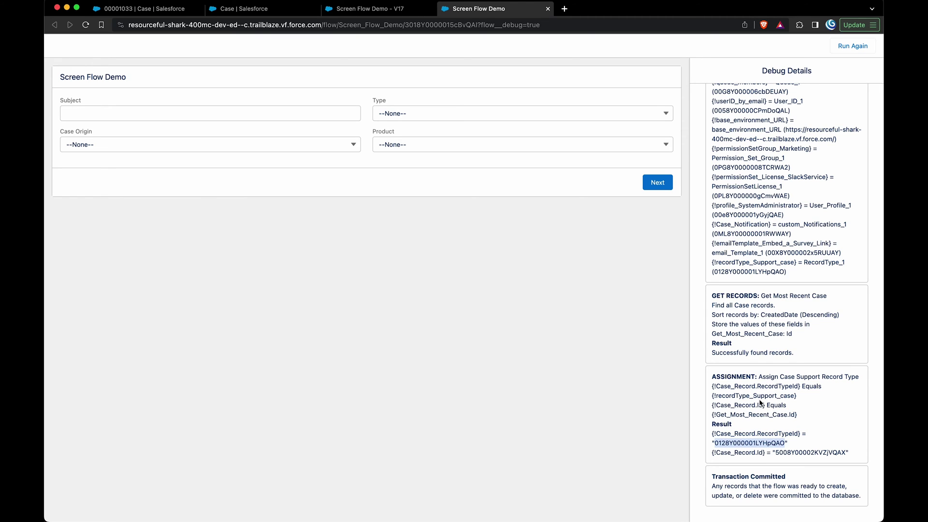
left_click(412, 118)
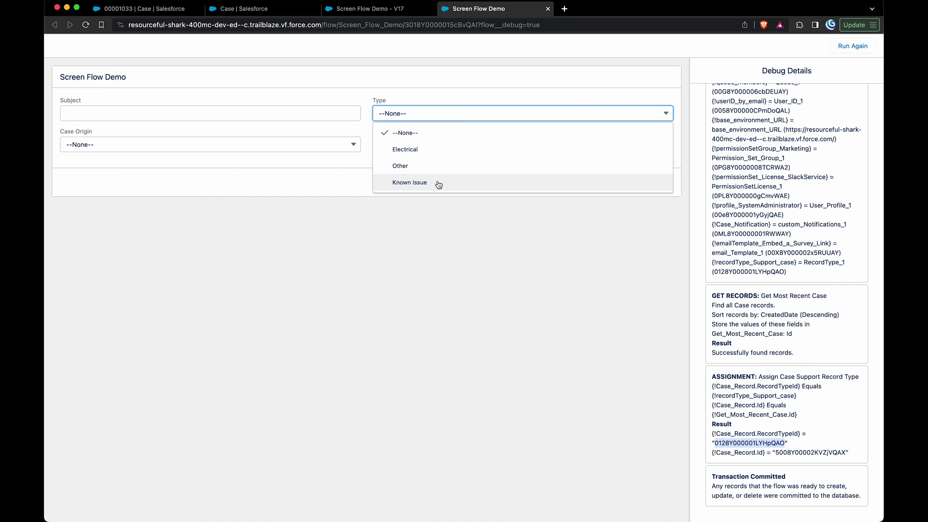
Step: Enter 'Test Case' as the Subject on the debug Start Screen
left_click(287, 200)
left_click(274, 111)
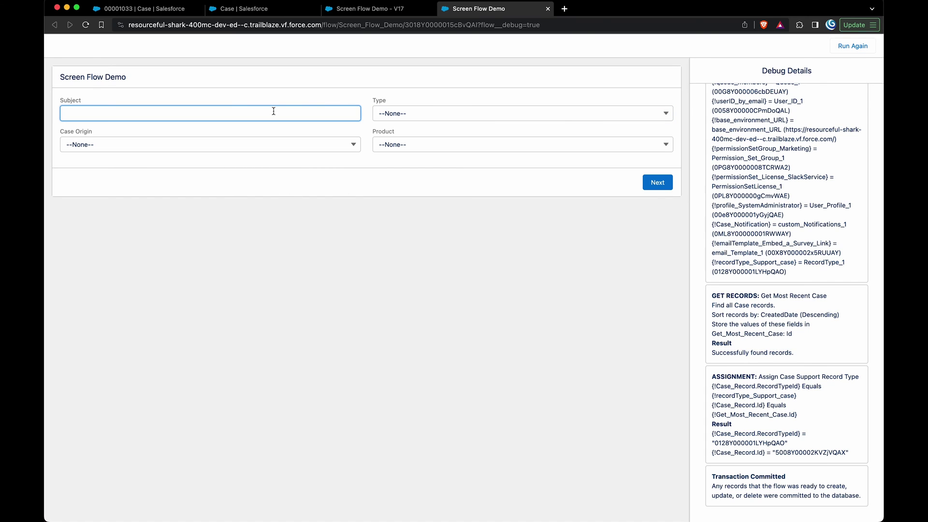
type("TEst ca")
key("super+a")
type("Test Case")
Step: Choose Case Origin Email, Product GC3020 and Type Known Issue, then submit the screen
left_click(227, 144)
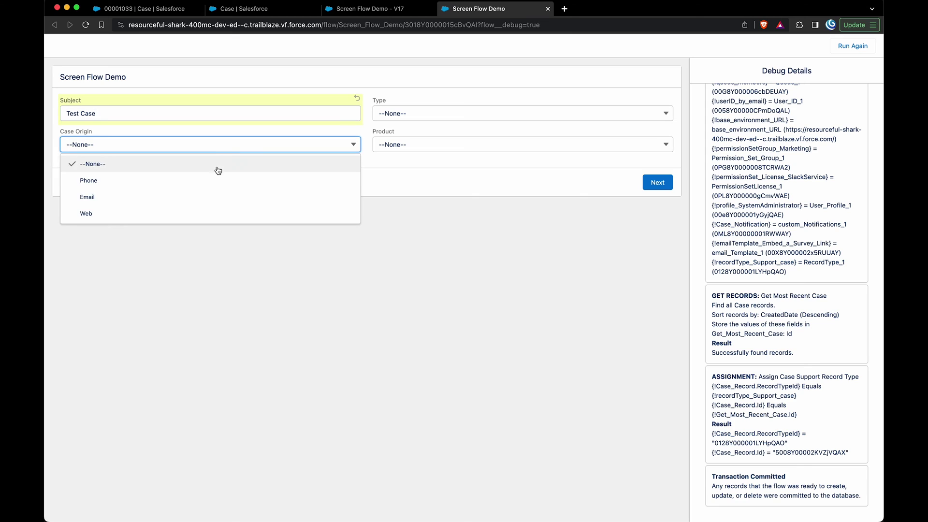
left_click(216, 196)
left_click(396, 144)
left_click(409, 212)
left_click(415, 116)
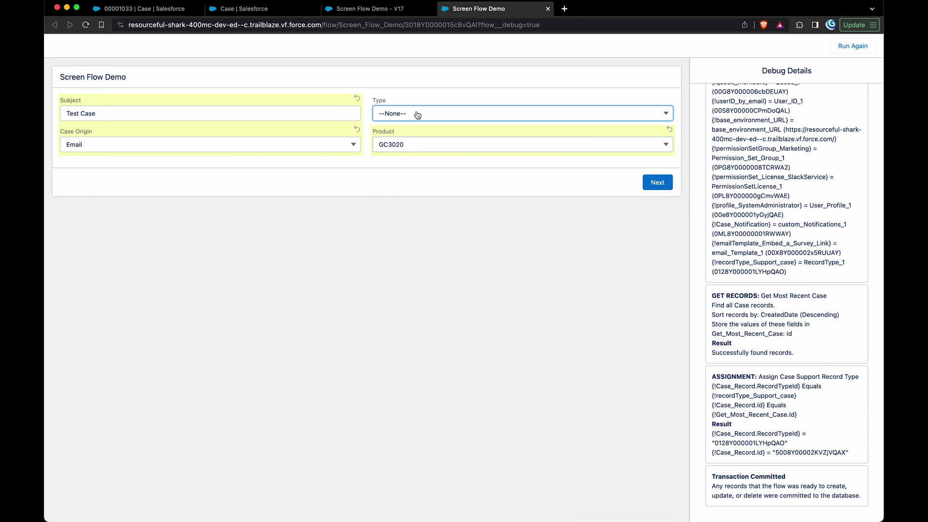
left_click(414, 182)
left_click(657, 183)
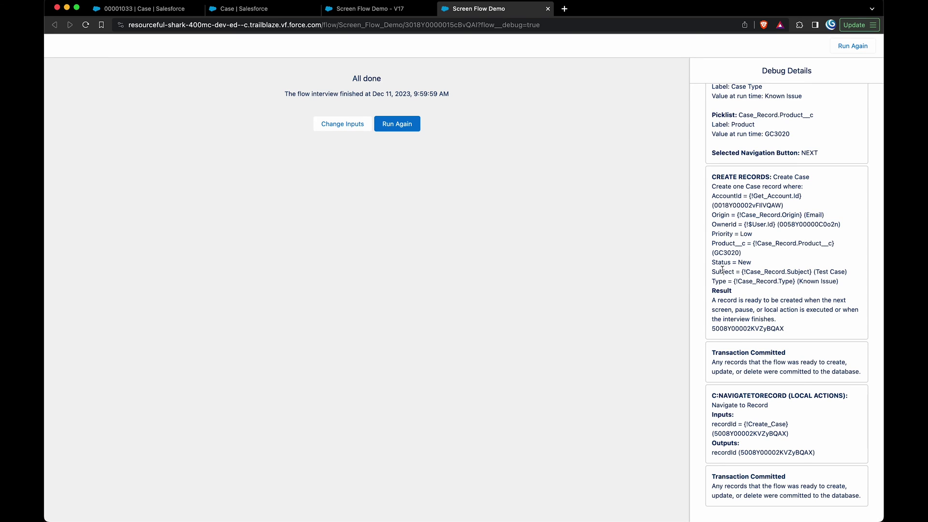
Step: Load the newly created Case by pasting its record ID into the case page URL
double_click(779, 452)
key("super+c")
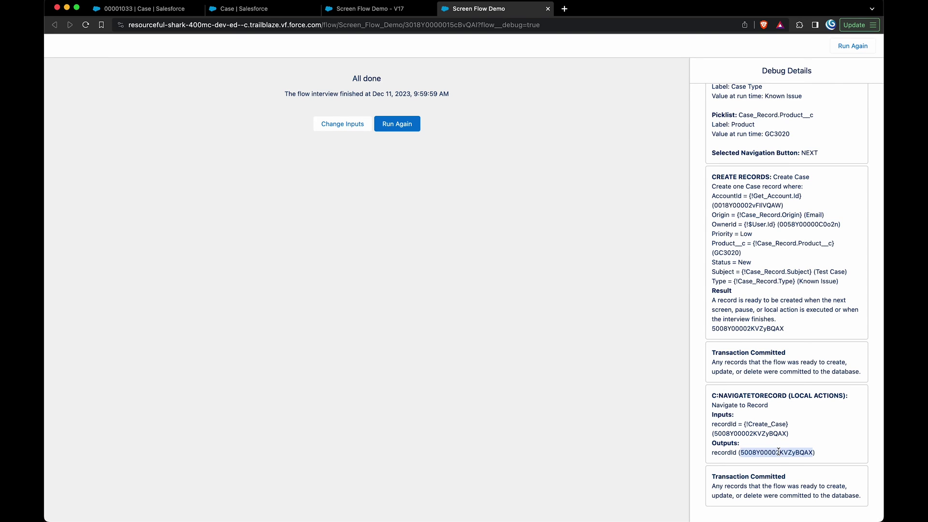
left_click(150, 8)
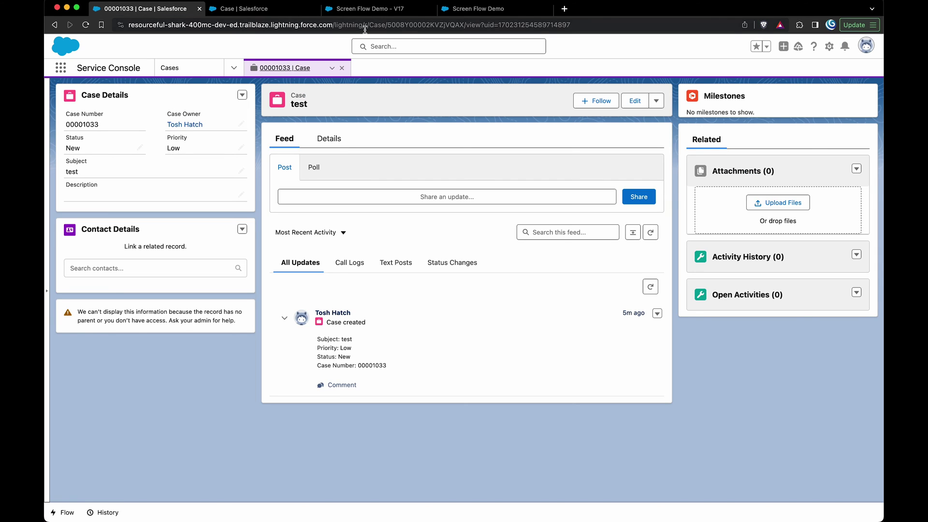
double_click(418, 25)
key("super+v")
key("Return")
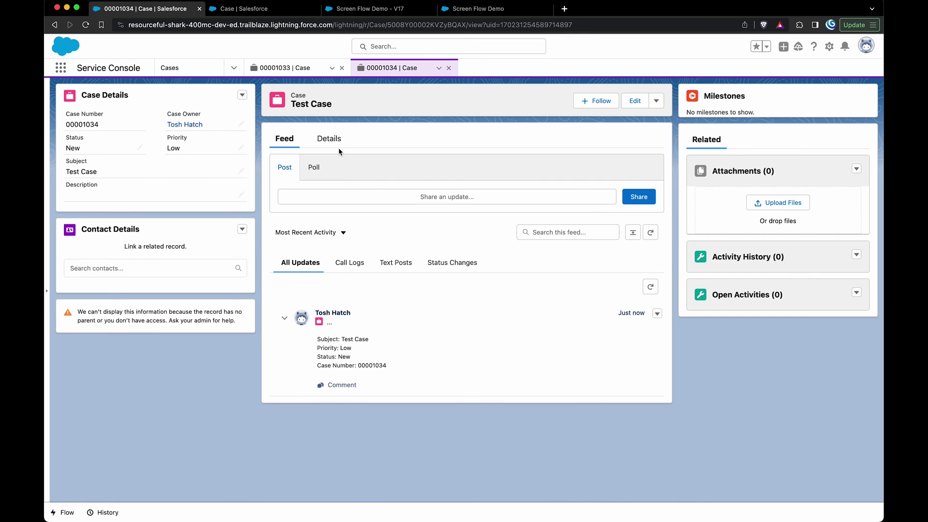
Step: Review the Case details, confirming Type Known Issue, Product GC3020 and Origin Email
left_click(331, 140)
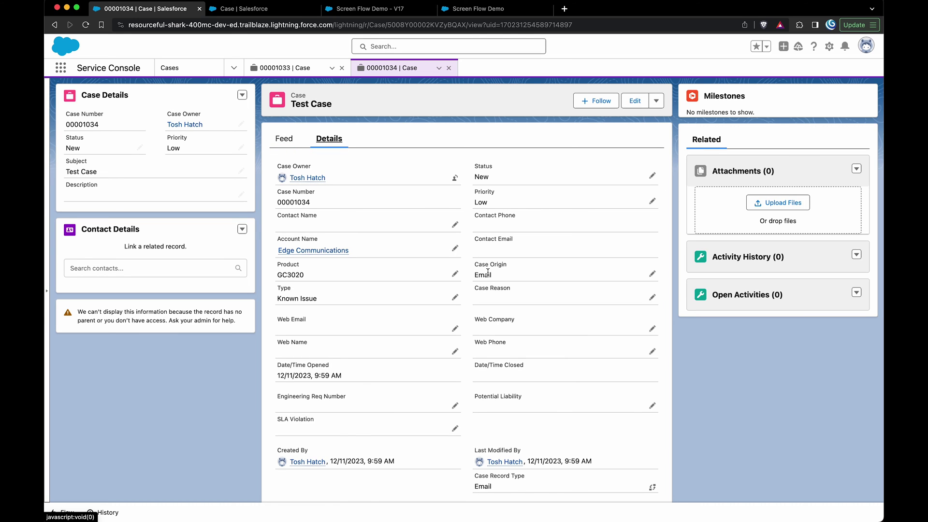
left_click_drag(282, 297, 313, 296)
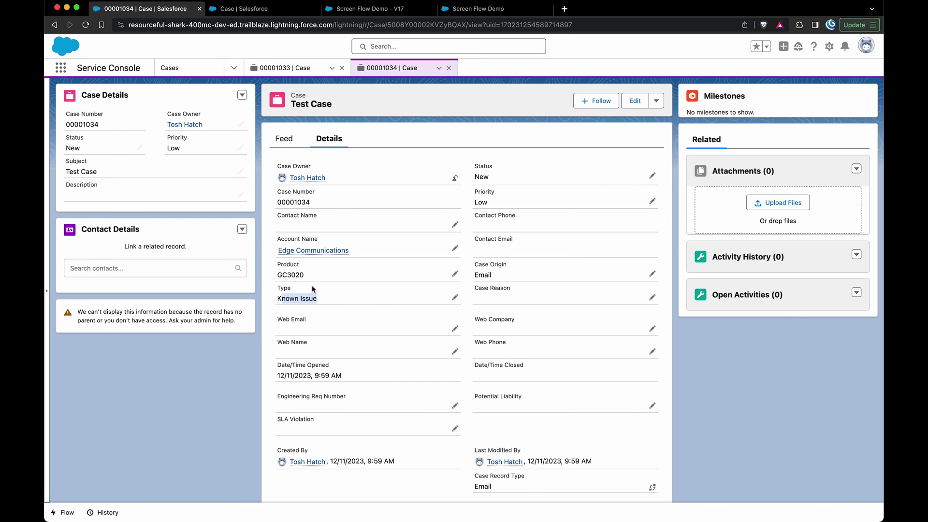
scroll(443, 300, "down", 1)
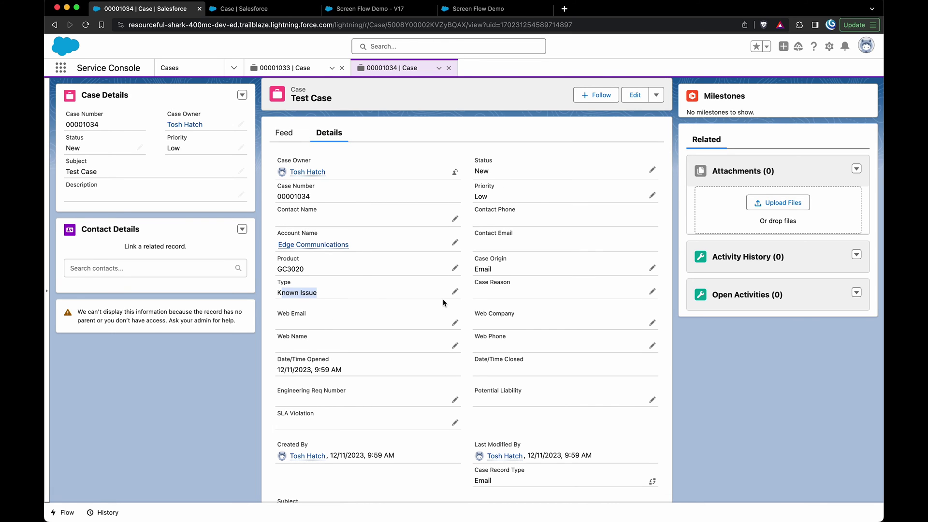
scroll(383, 245, "down", 5)
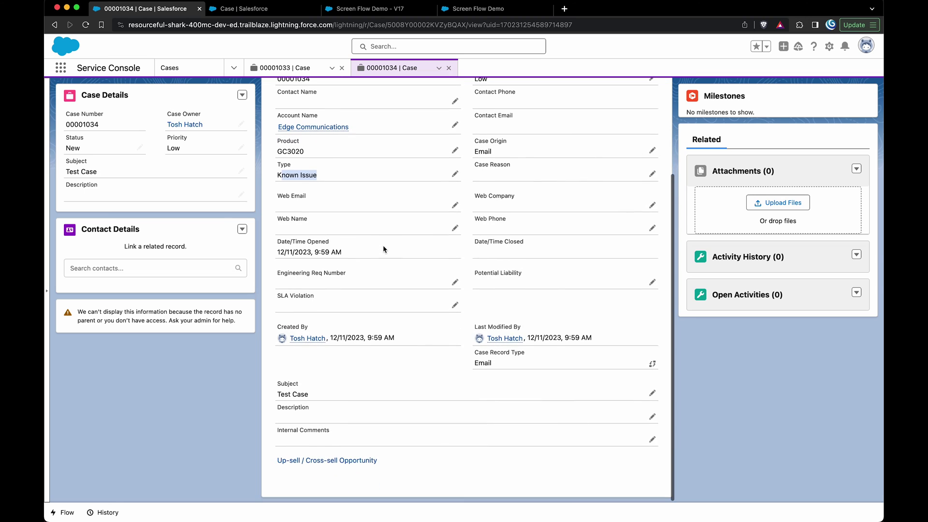
scroll(383, 246, "up", 5)
Step: Back in Flow Builder, open the Start Screen and view its record fields using Case_Record
left_click(476, 9)
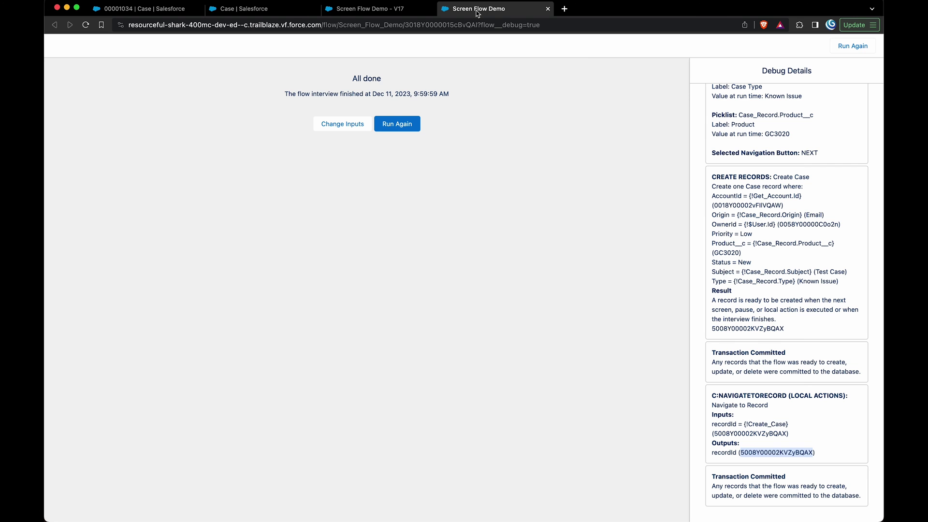
left_click(376, 14)
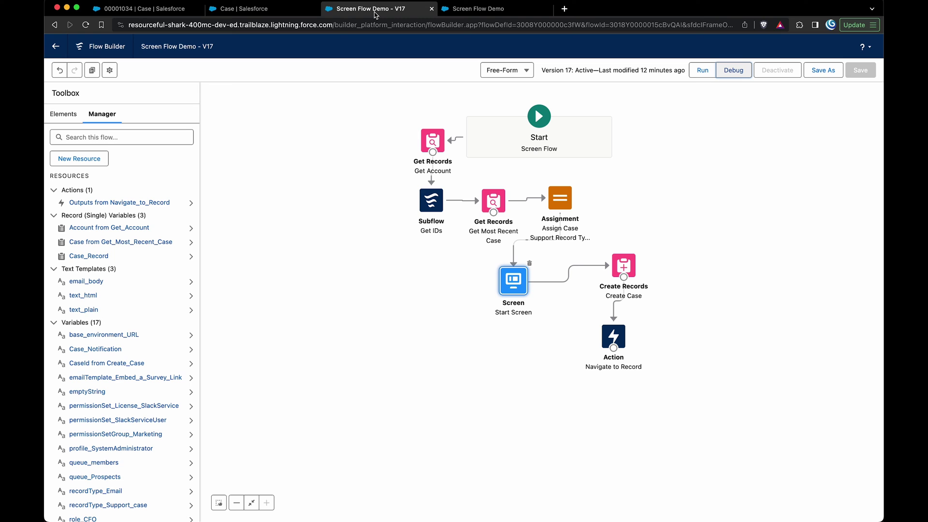
double_click(513, 283)
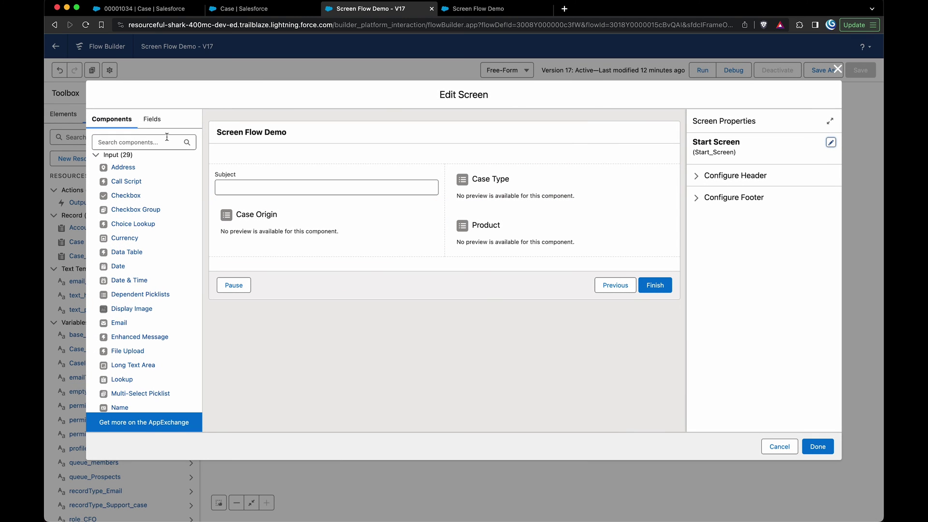
left_click(150, 119)
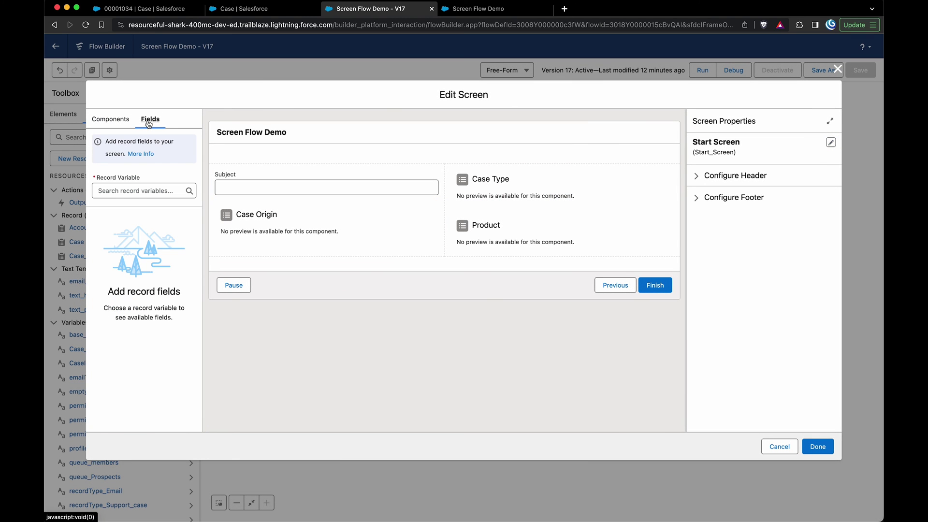
left_click(141, 189)
left_click(115, 289)
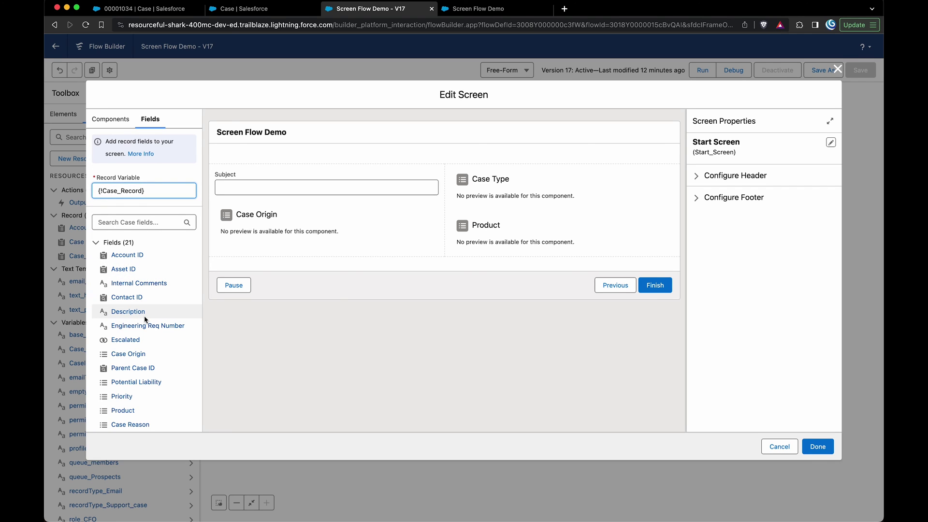
Step: Cancel the Start Screen and review the Support record type assignment without changes
left_click(779, 447)
double_click(559, 198)
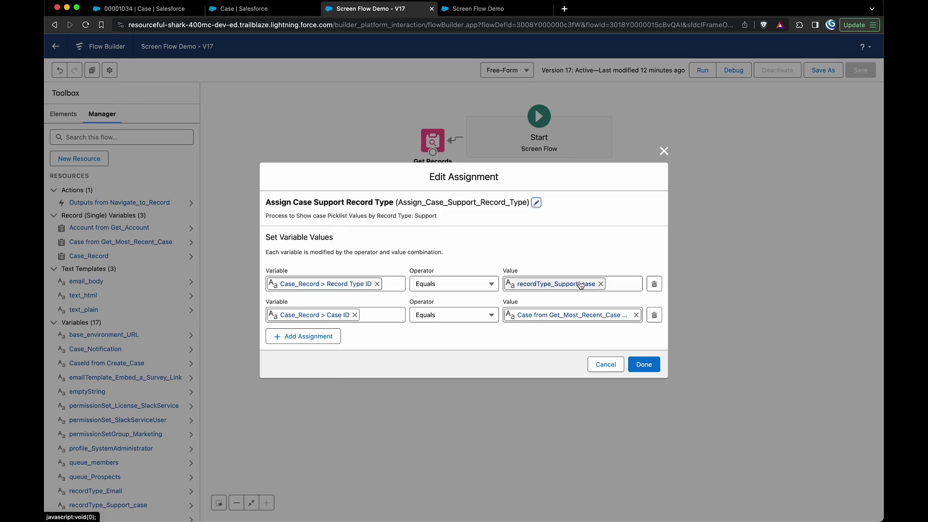
left_click(606, 365)
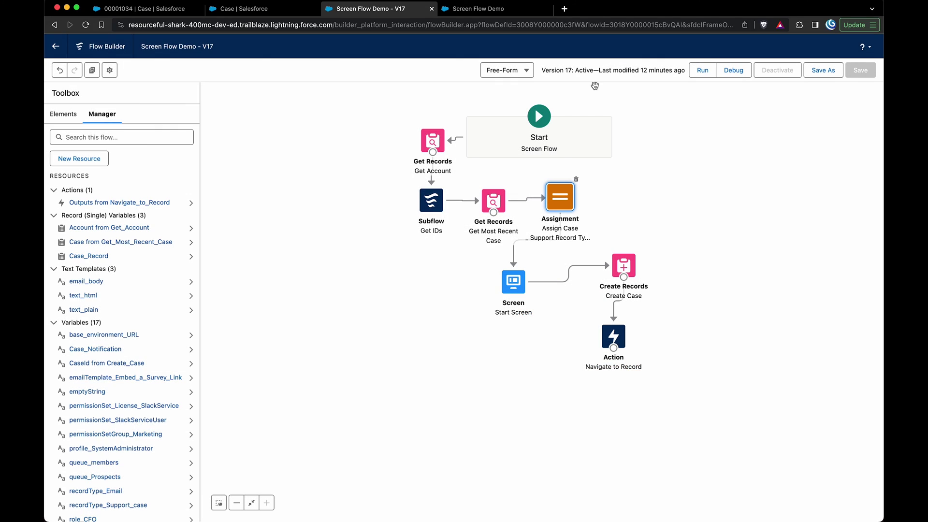